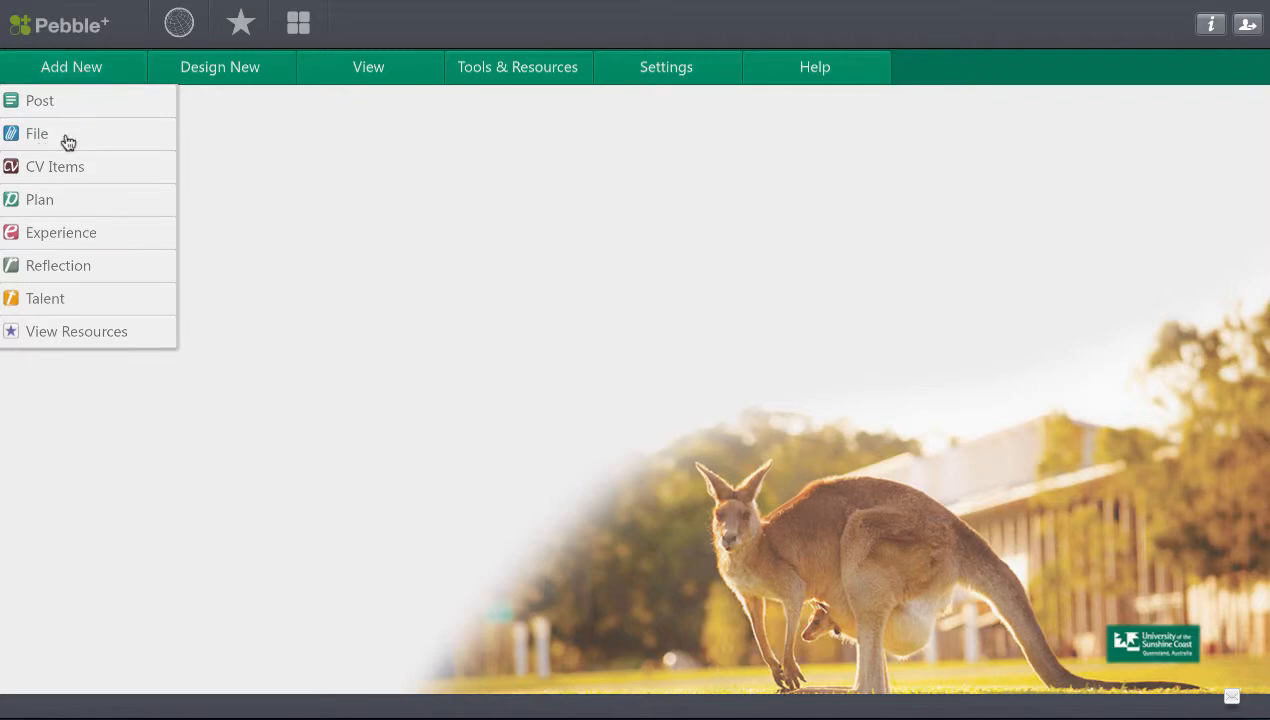
Start a new file upload and choose health_student_checklist from the HLT131 folder as its file.
left_click(67, 141)
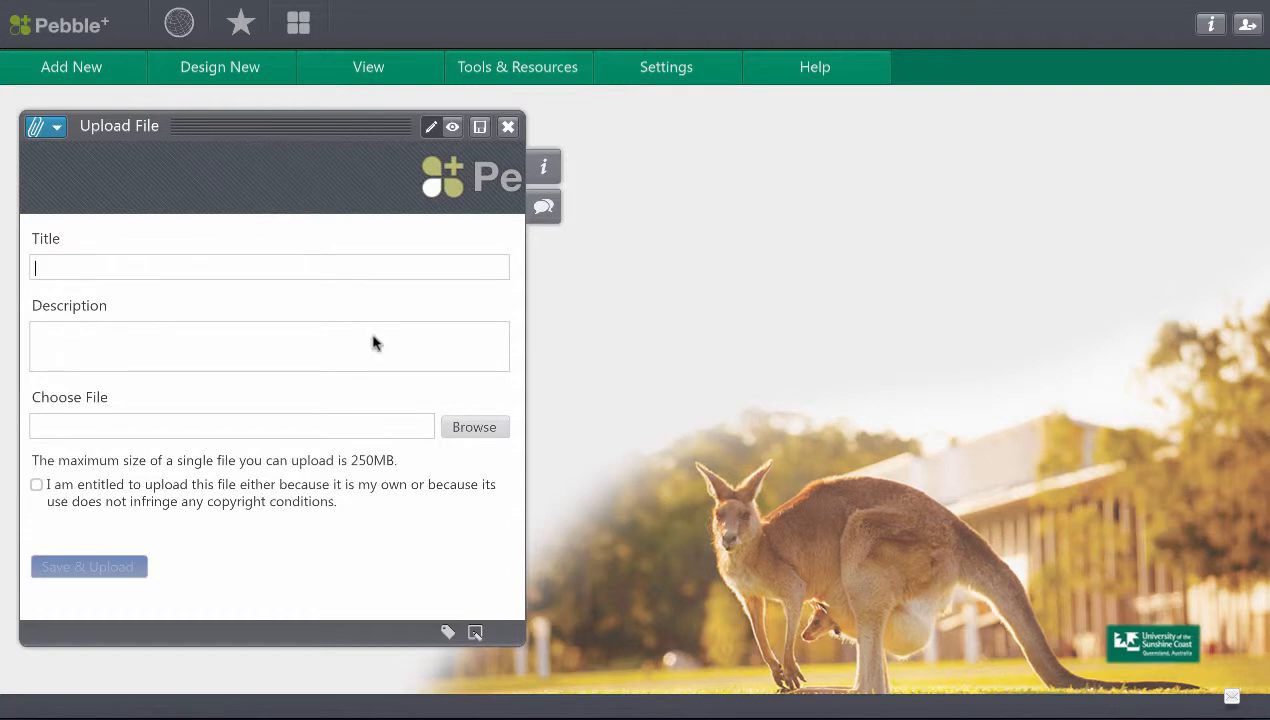
left_click(383, 423)
left_click(474, 427)
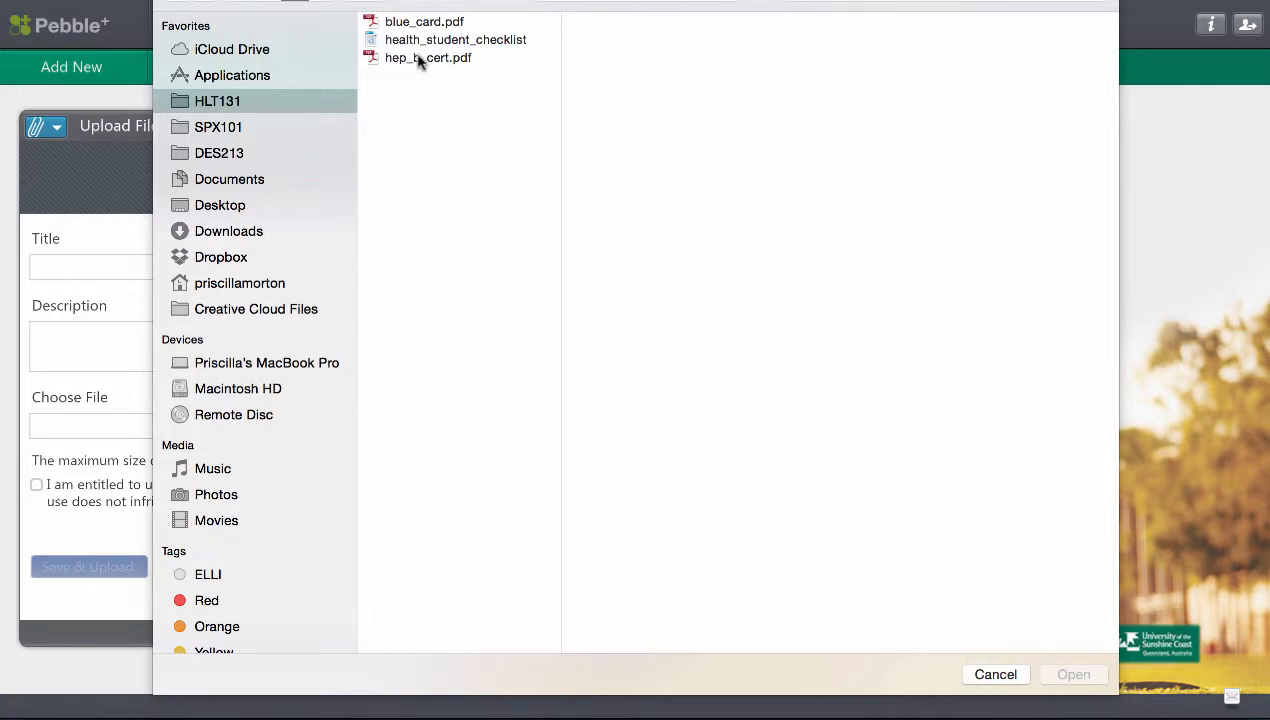
left_click(452, 41)
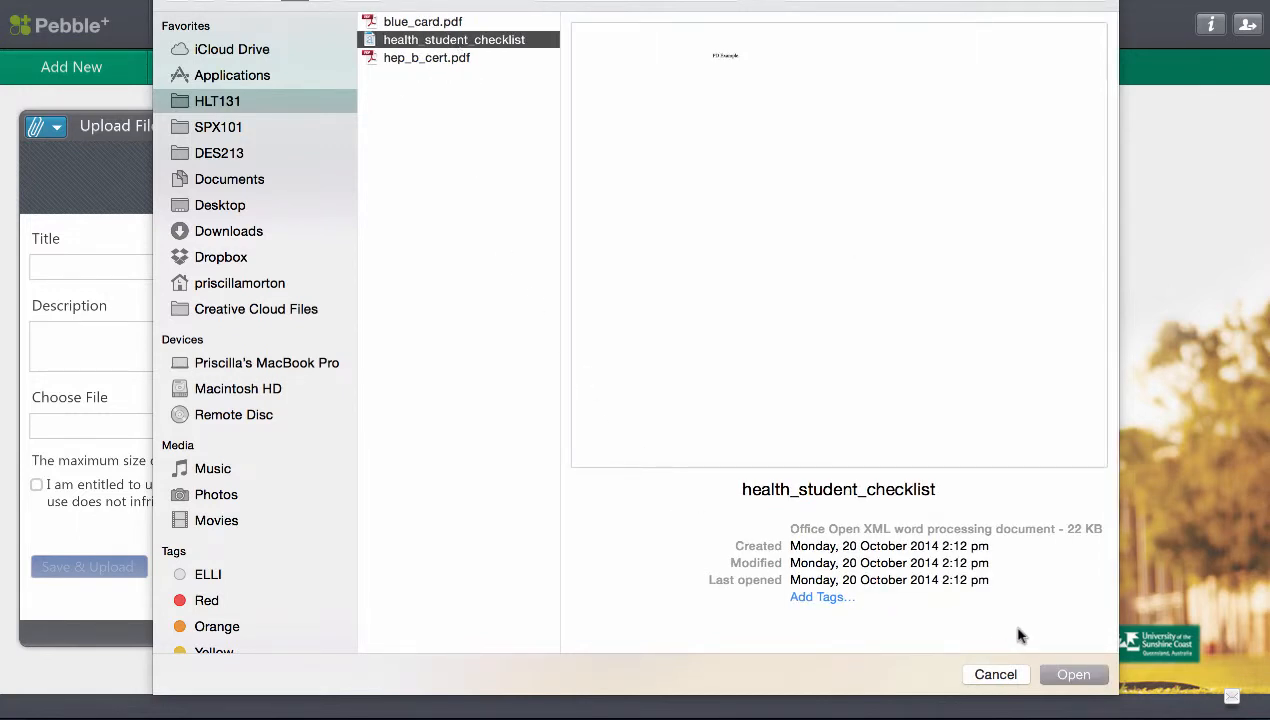
left_click(1066, 675)
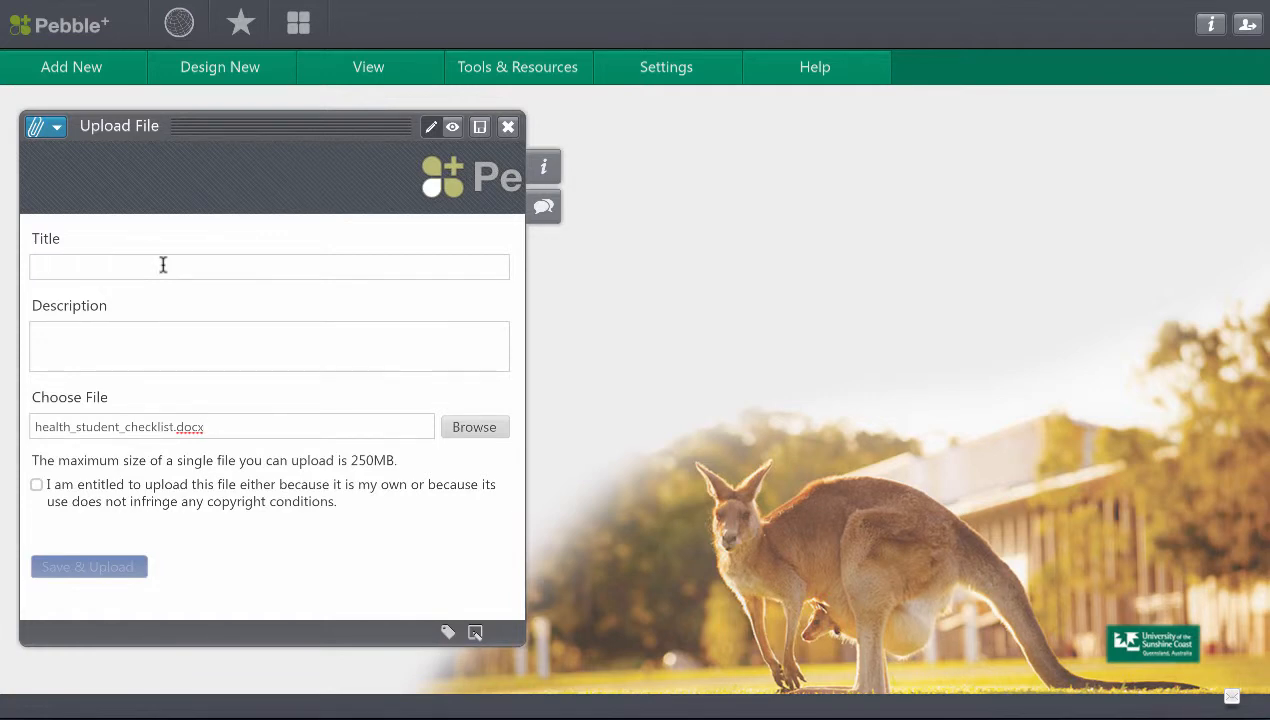
Title the file "Health Student Checklist", declare entitlement to upload it, and upload it, closing the form.
type("Health Student Checklist")
left_click(37, 486)
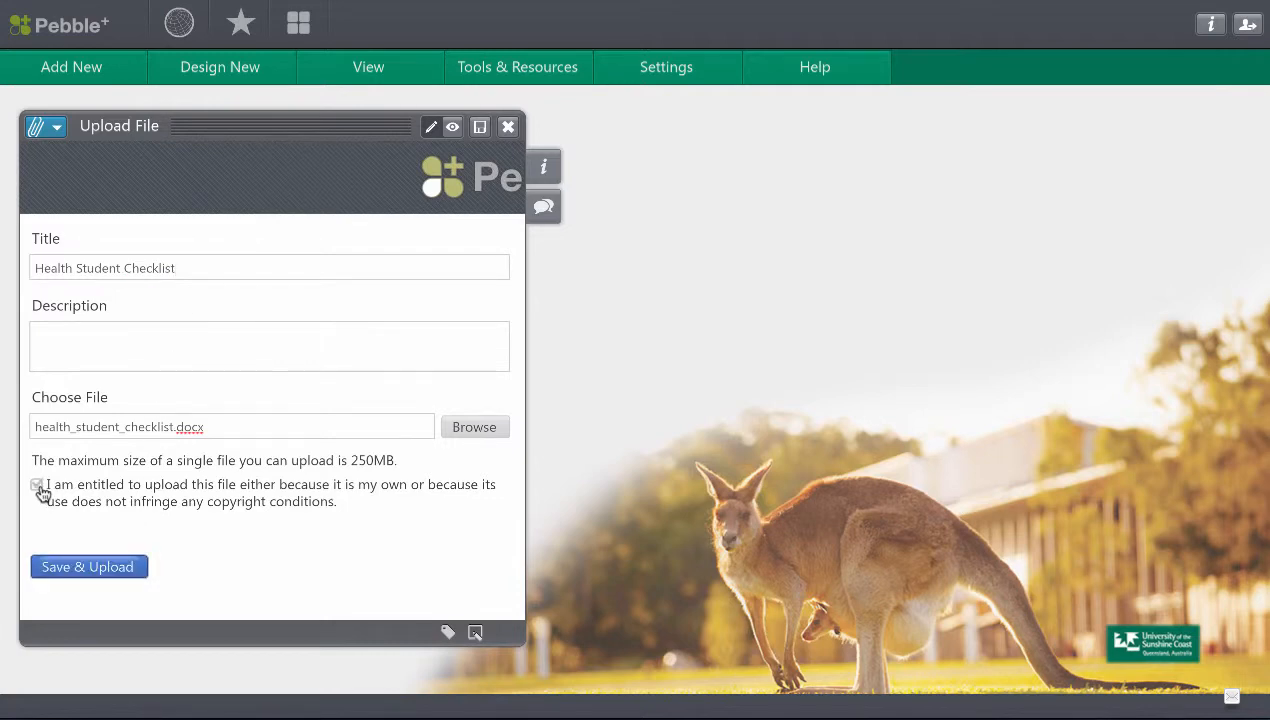
left_click(96, 575)
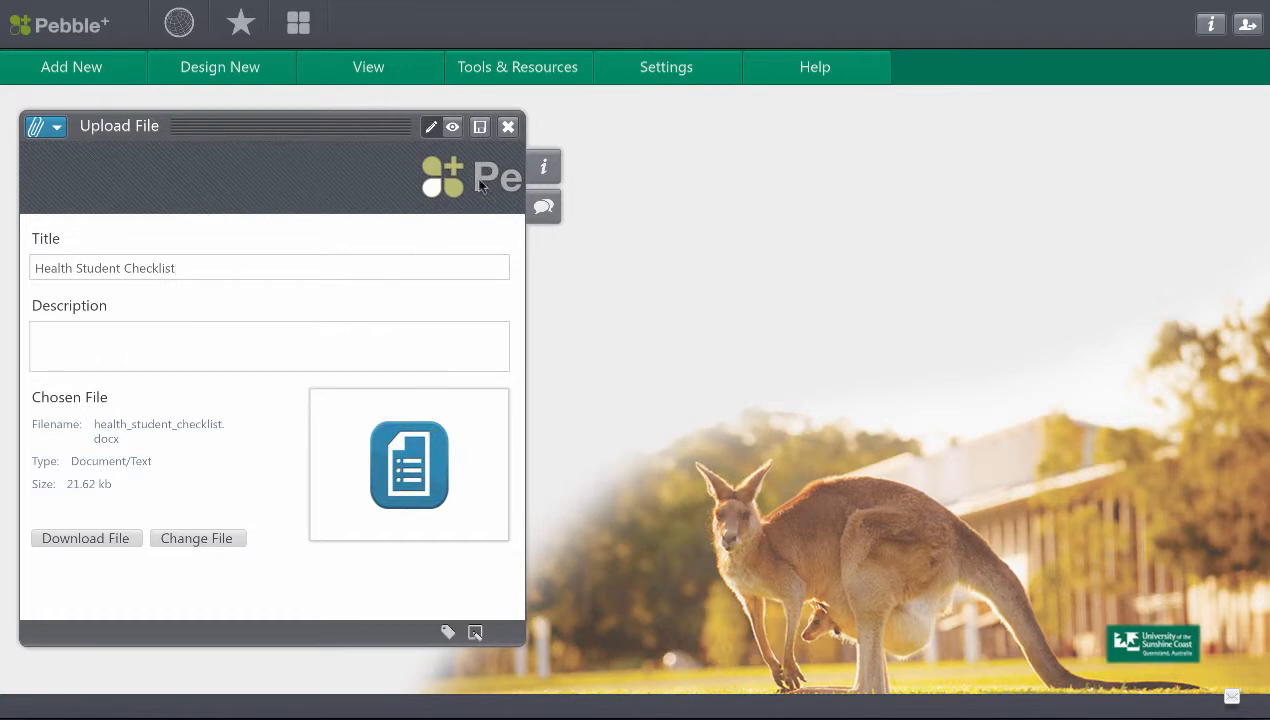
left_click(508, 128)
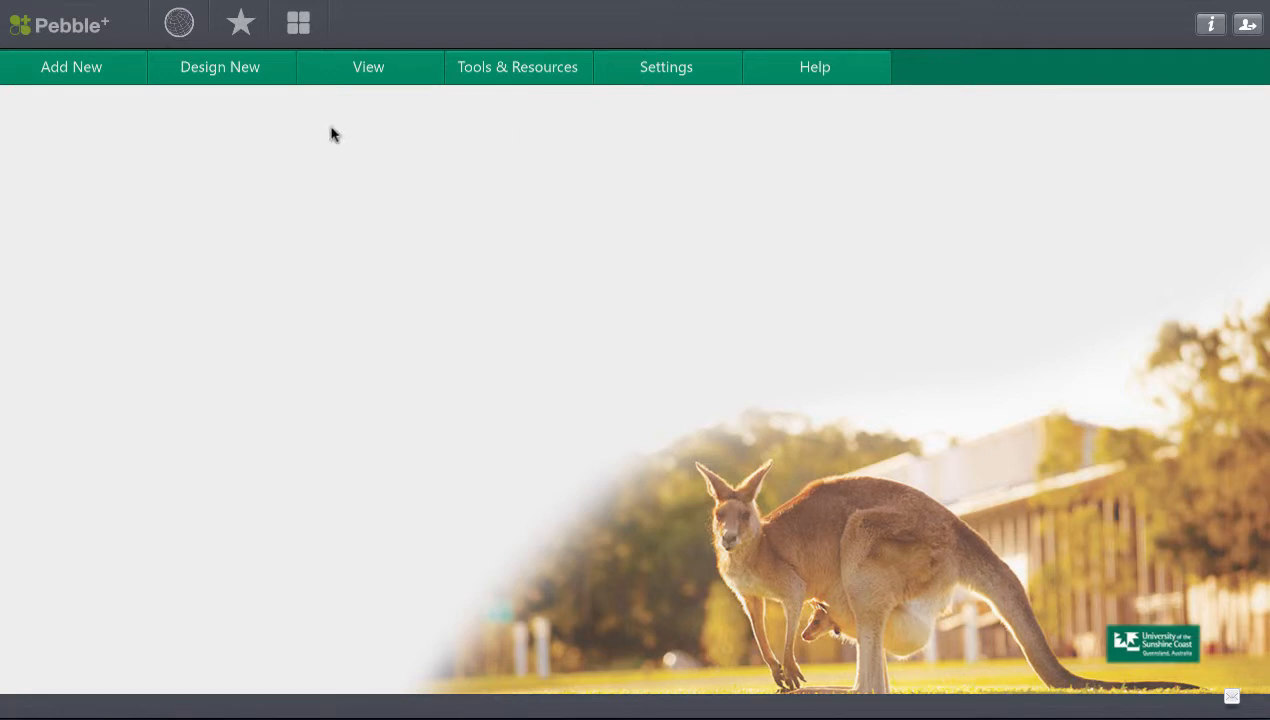
Start another new file upload and choose hep_b_cert.pdf from the HLT131 folder as its file.
left_click(94, 77)
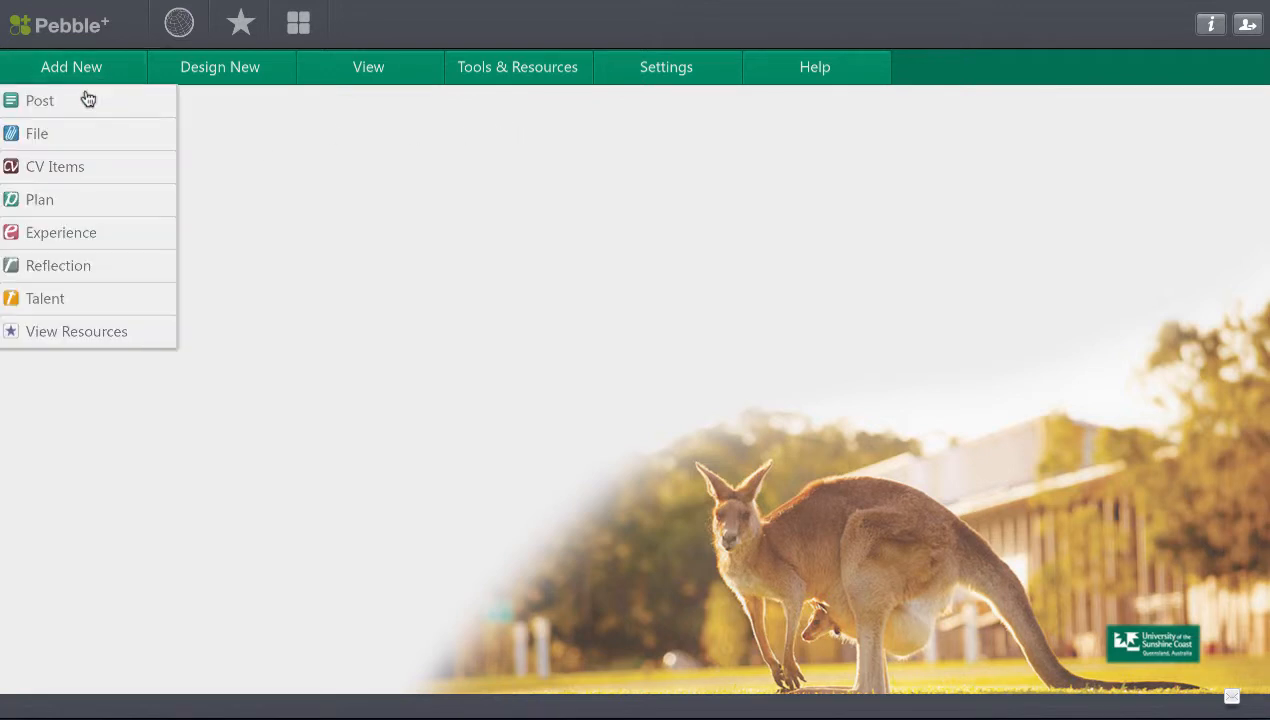
left_click(84, 139)
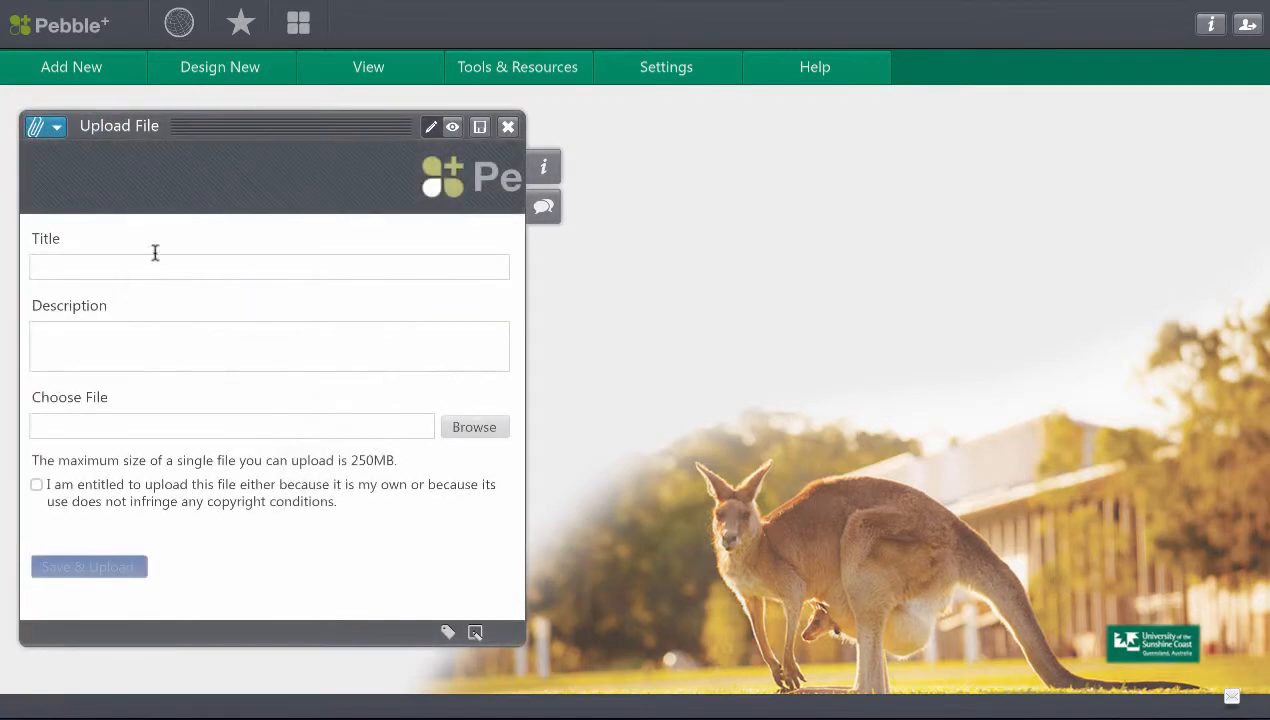
left_click(474, 430)
left_click(427, 60)
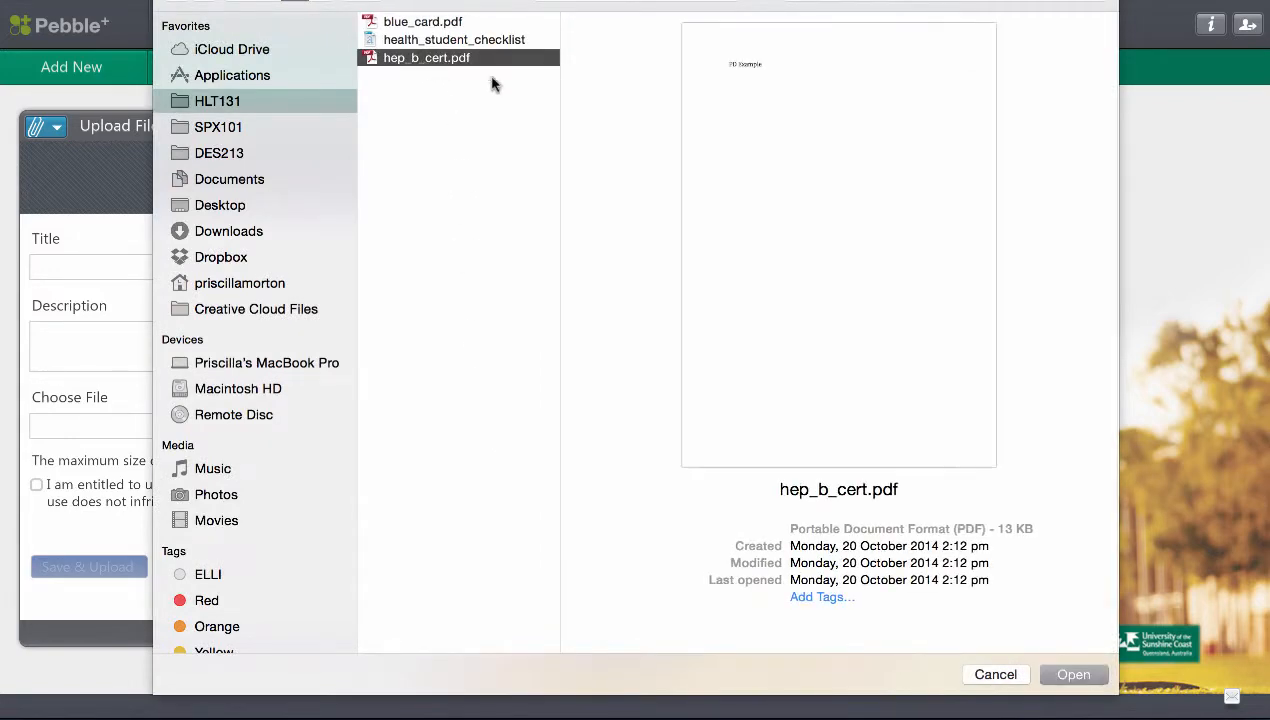
left_click(1073, 675)
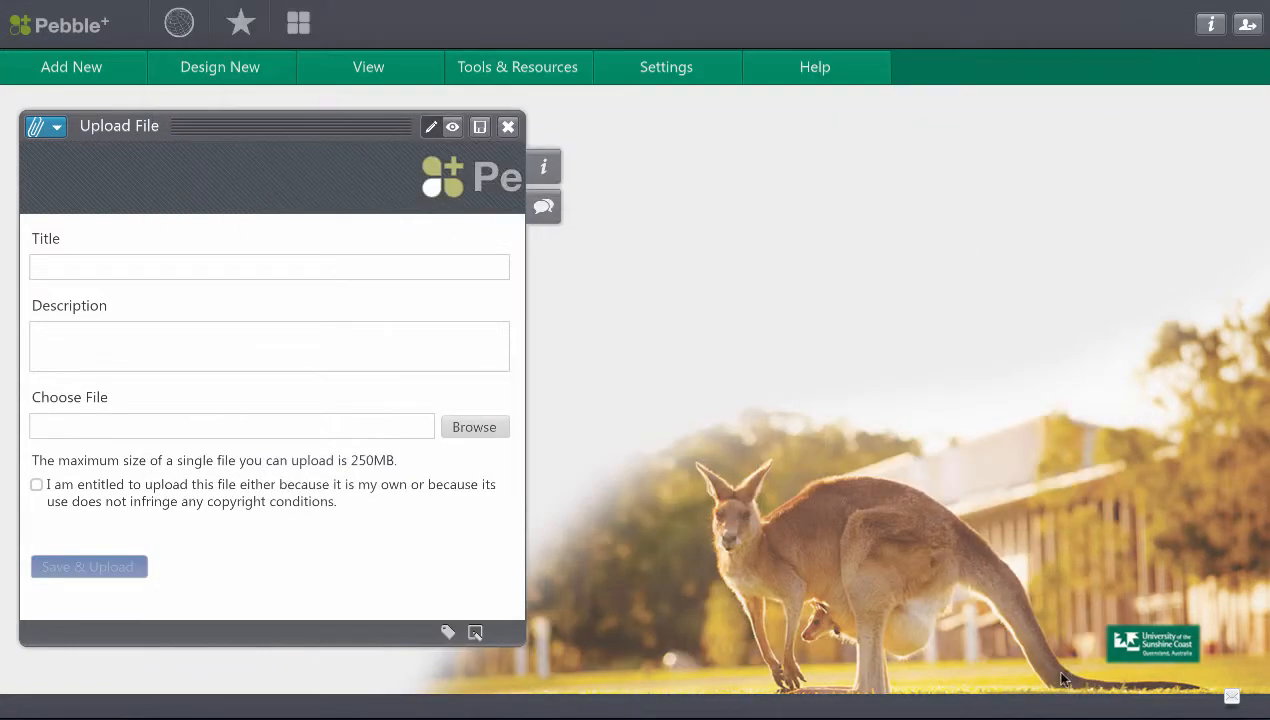
Title the file "Hep B Cert" and declare entitlement to upload it.
type("He")
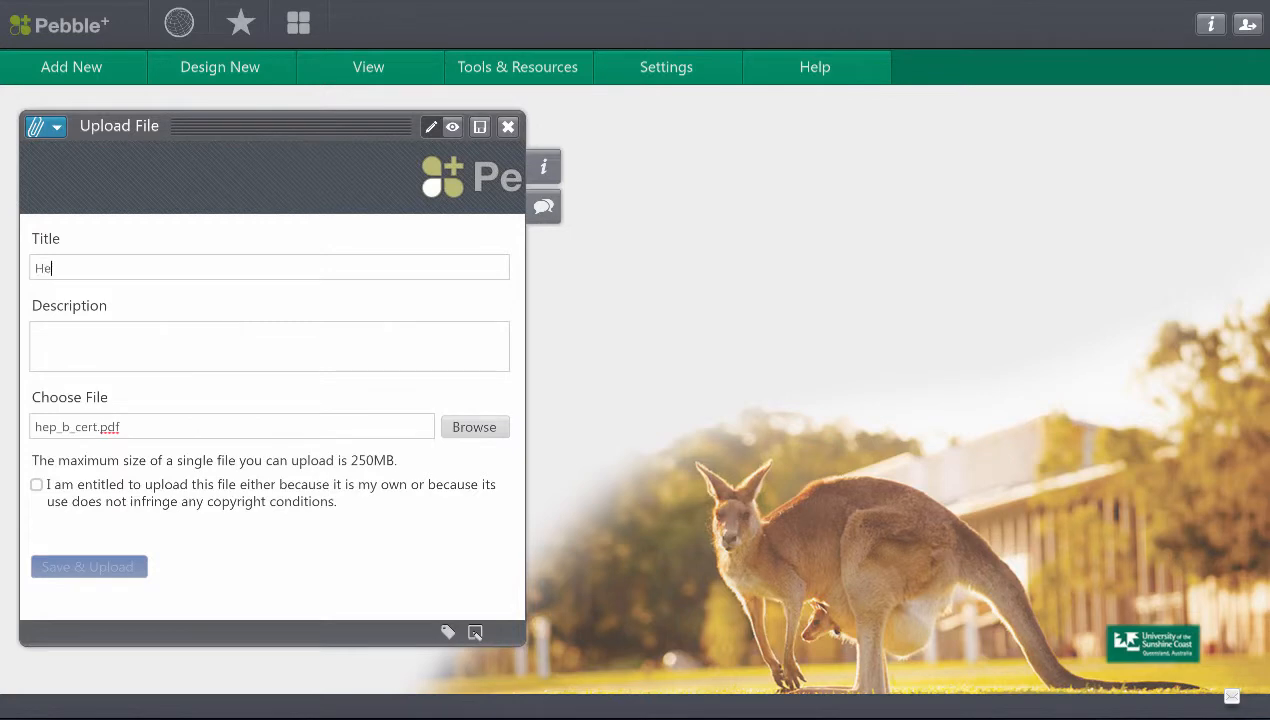
type("p B Cert")
left_click(37, 487)
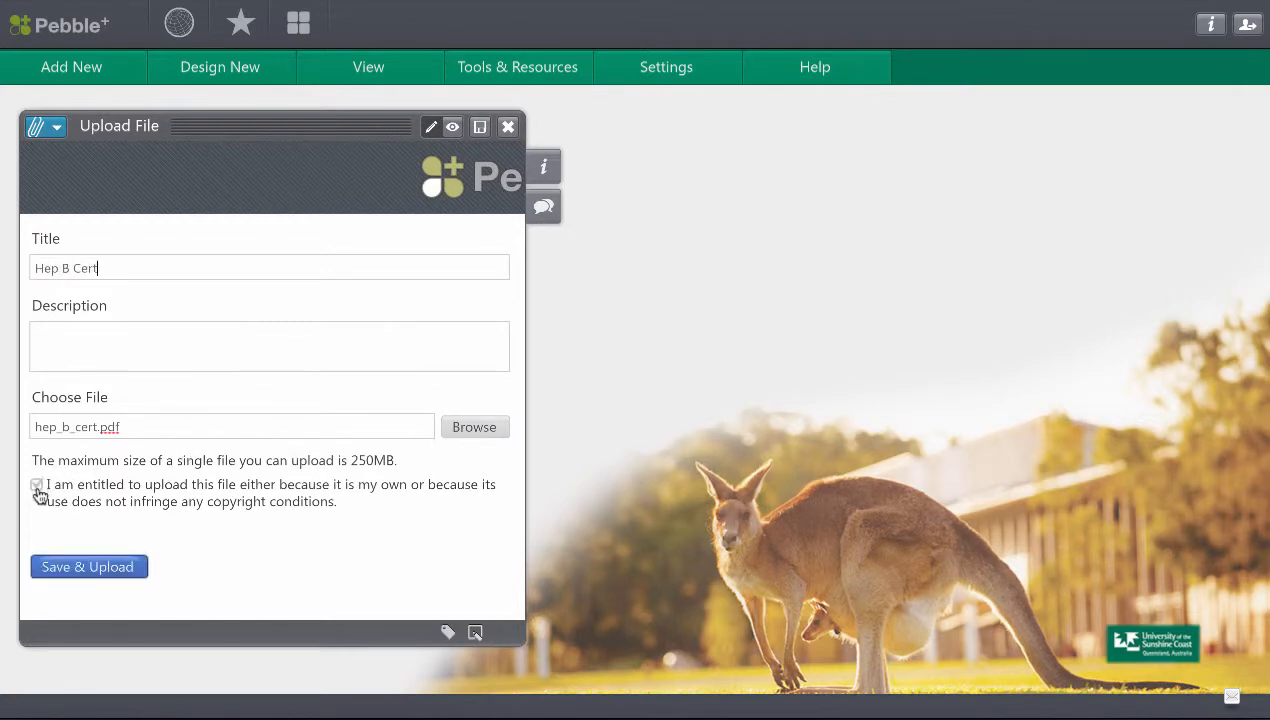
Tag the Hep B Cert file with HLT131 and upload it, closing the form.
left_click(448, 632)
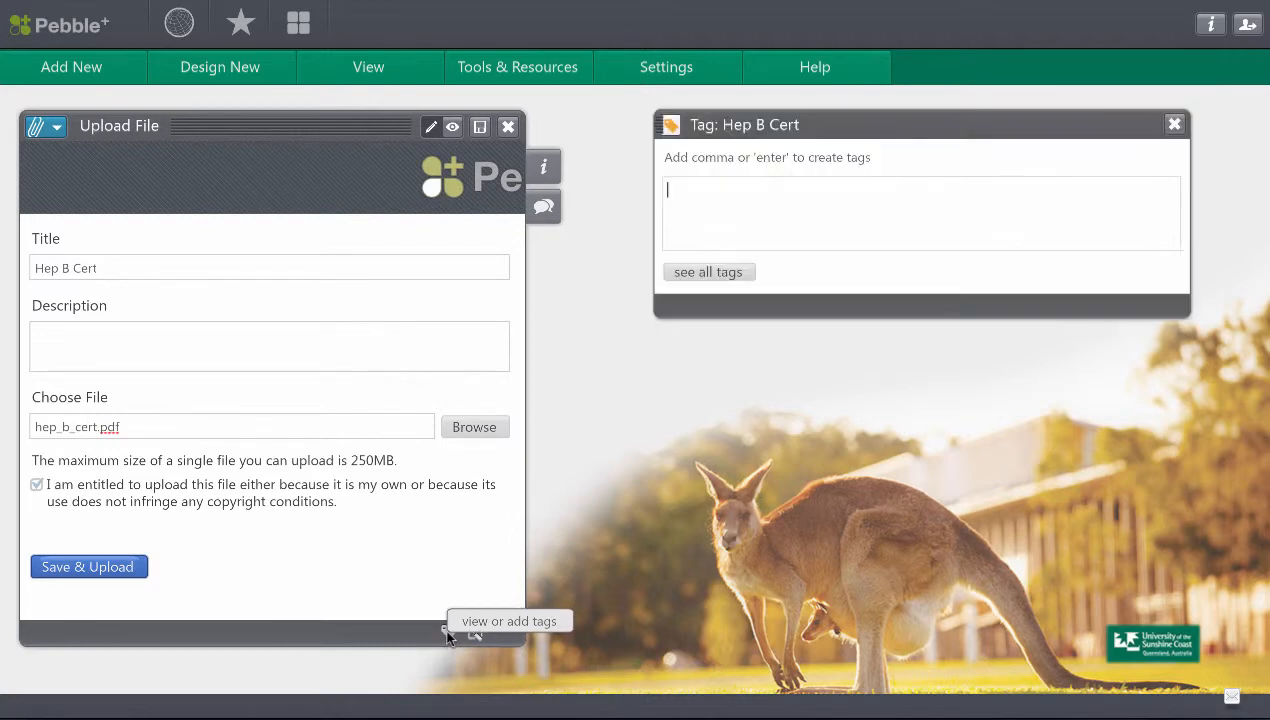
left_click(716, 205)
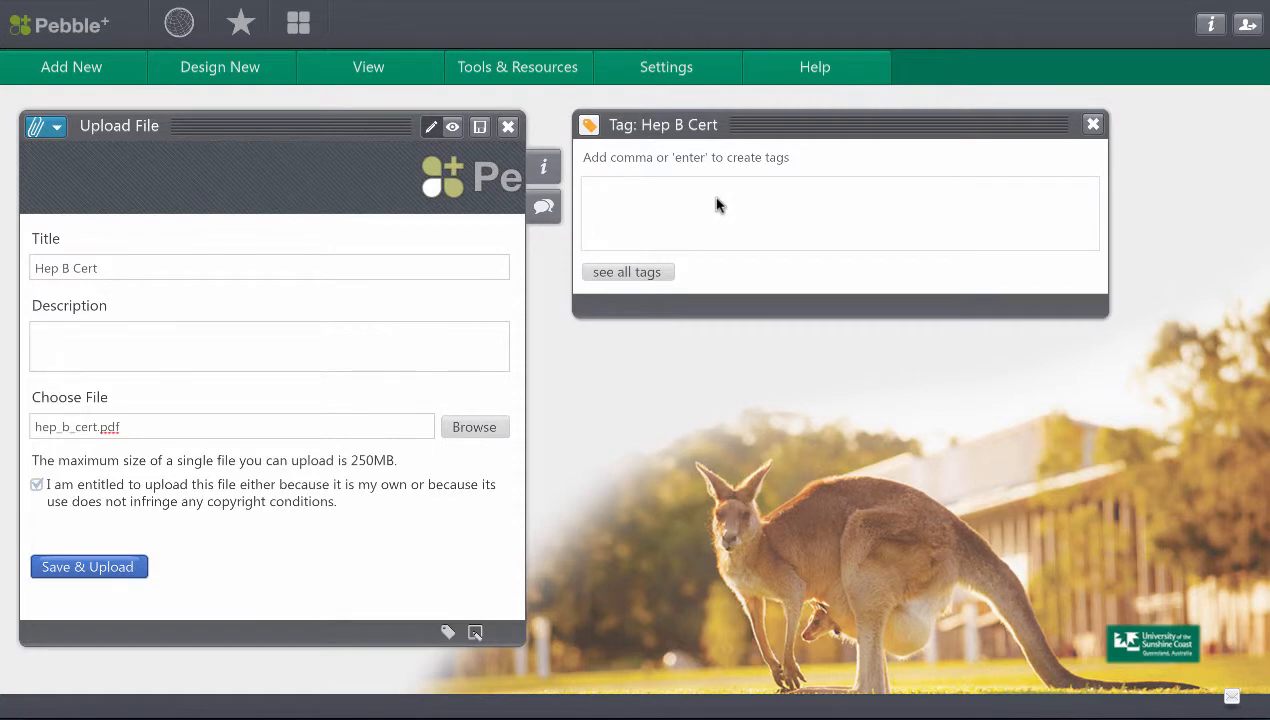
type("HLT131")
key("Return")
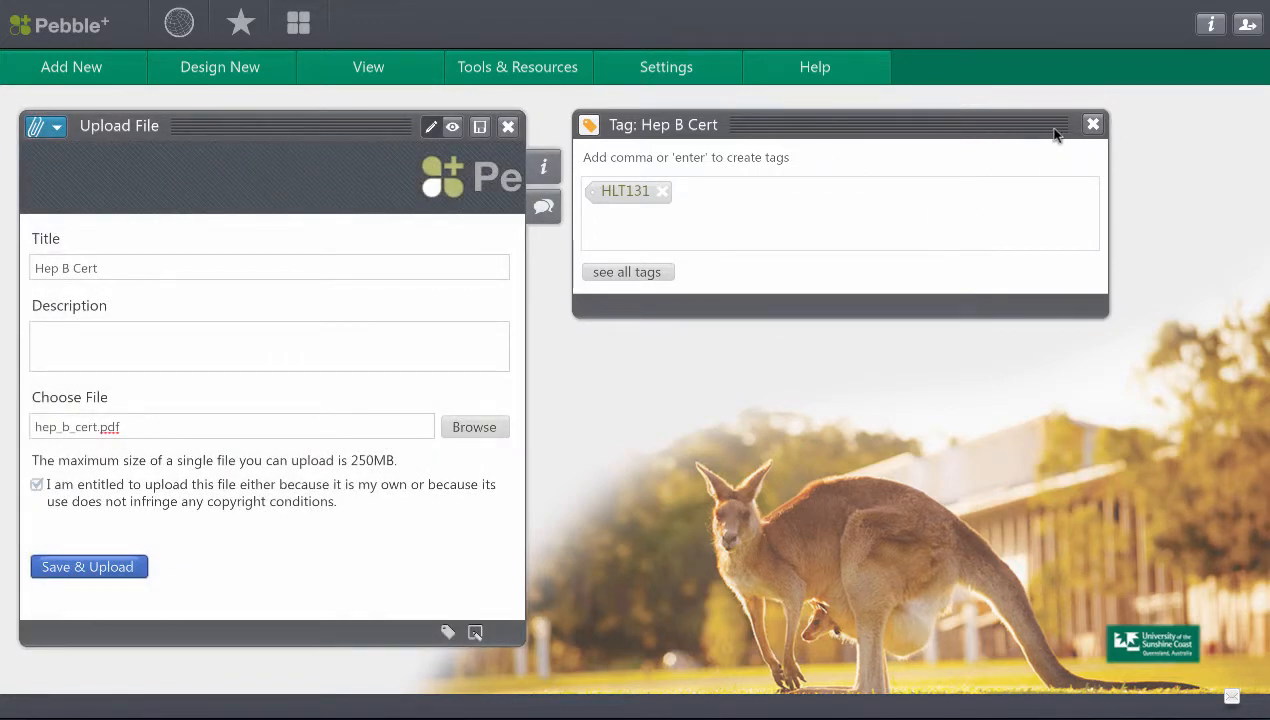
left_click(1093, 126)
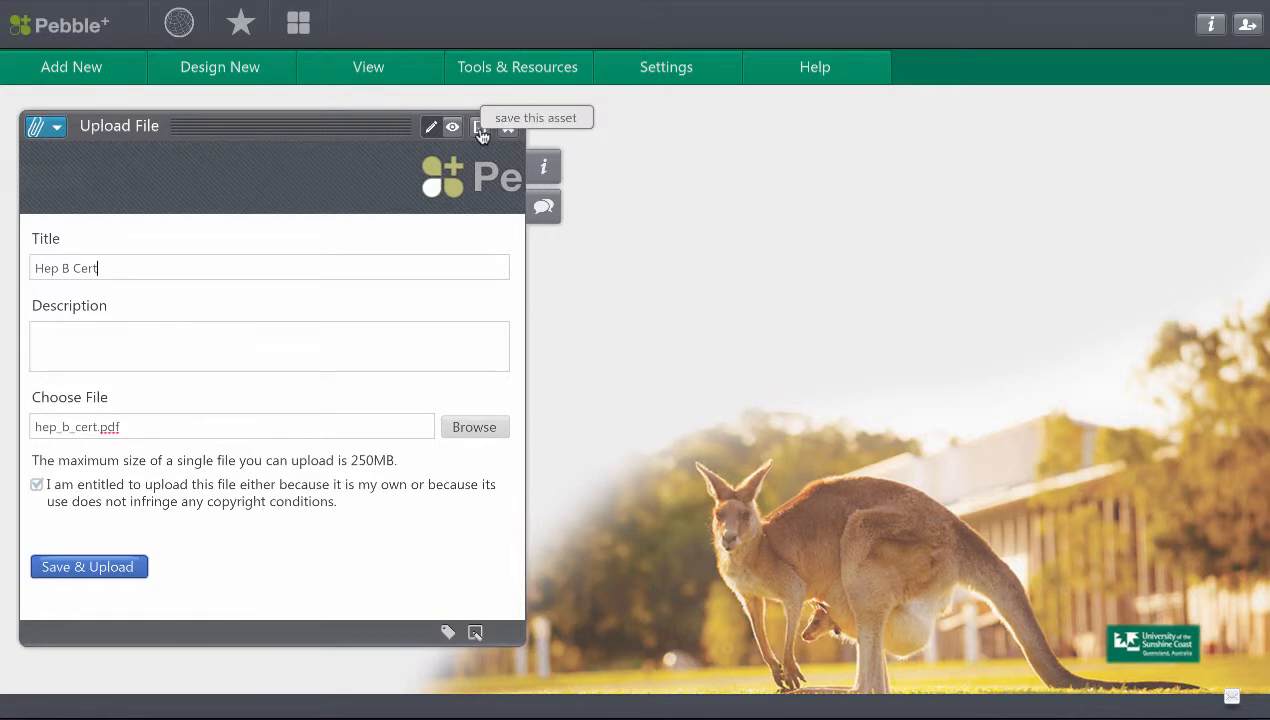
left_click(115, 567)
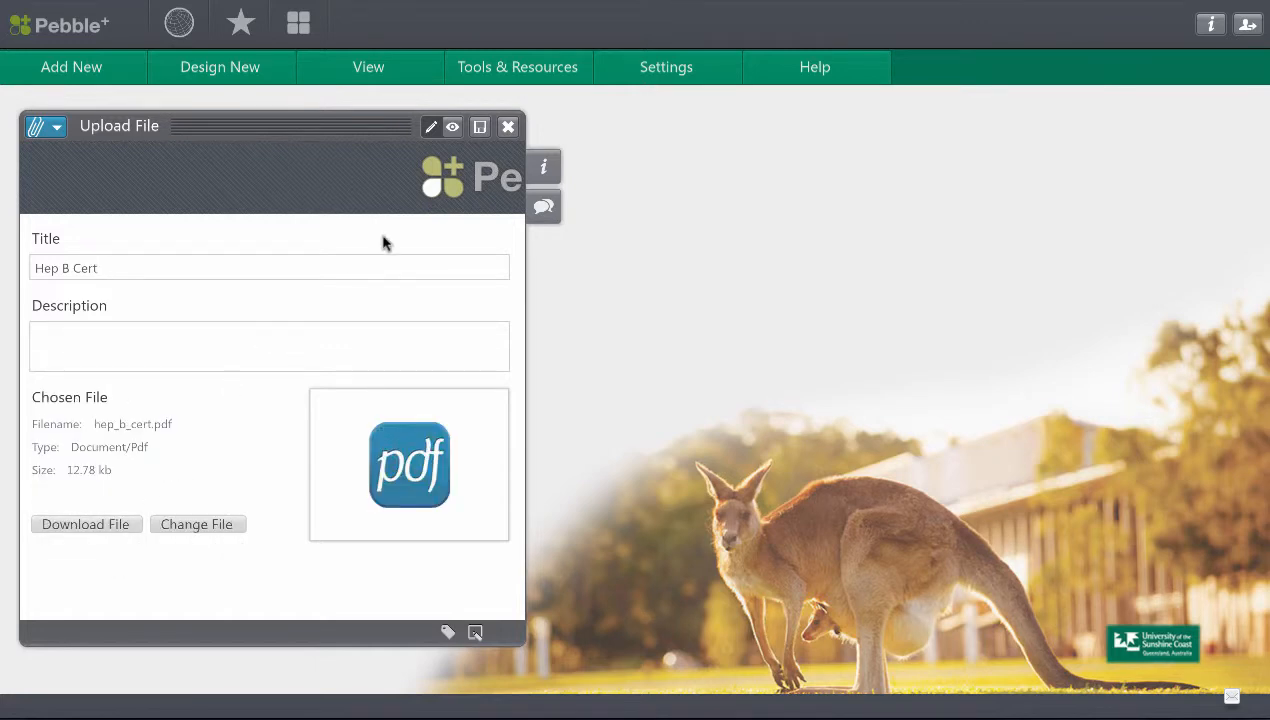
left_click(509, 128)
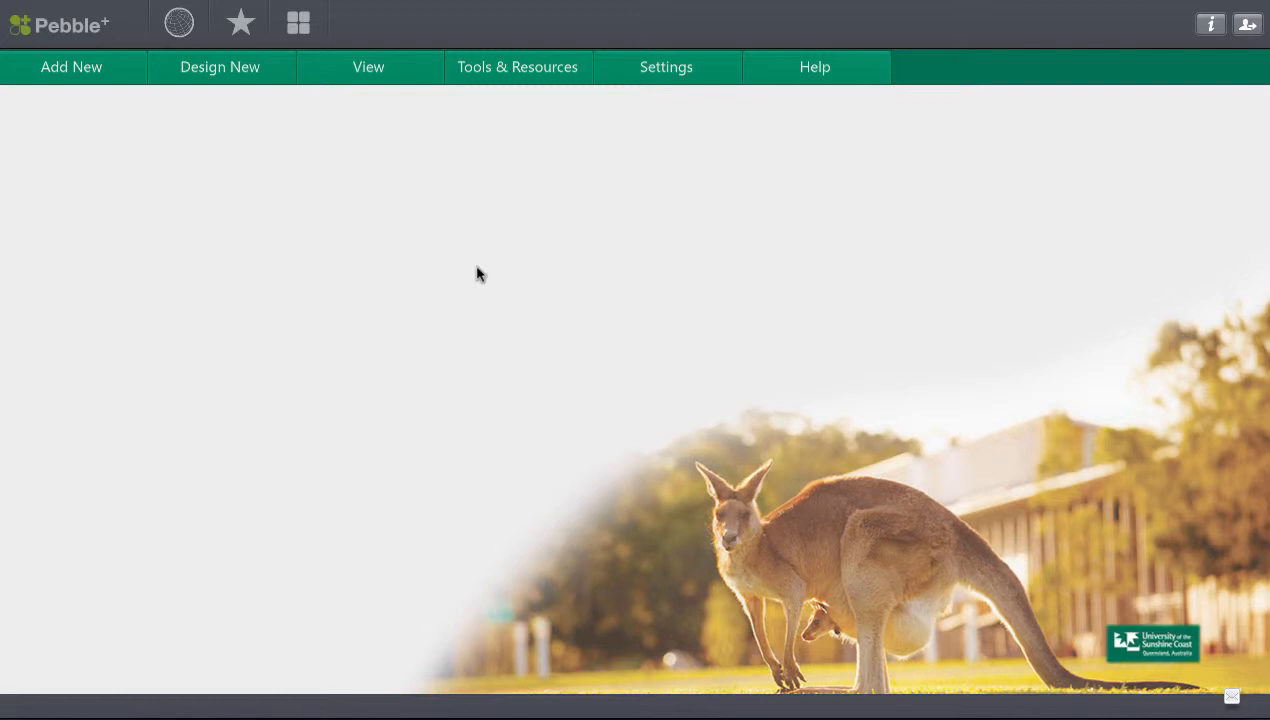
View the list of all stored assets to check the uploaded files, closing the list when done.
left_click(392, 75)
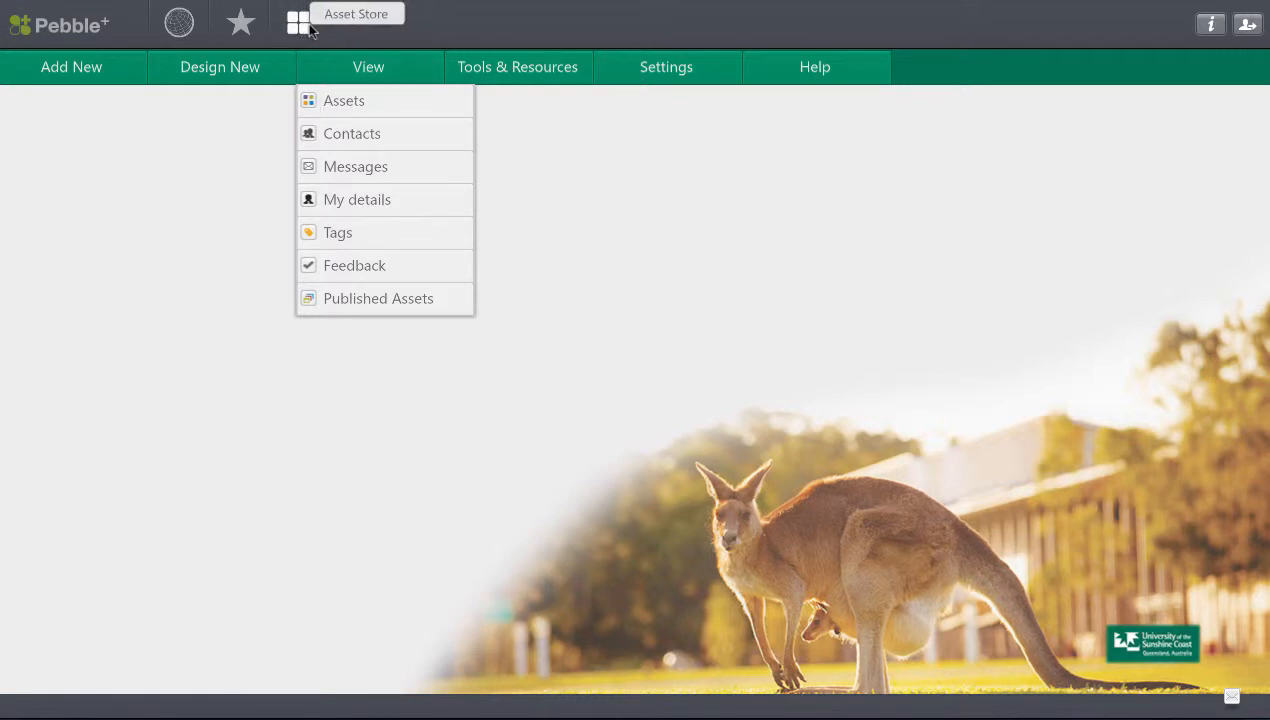
left_click(333, 102)
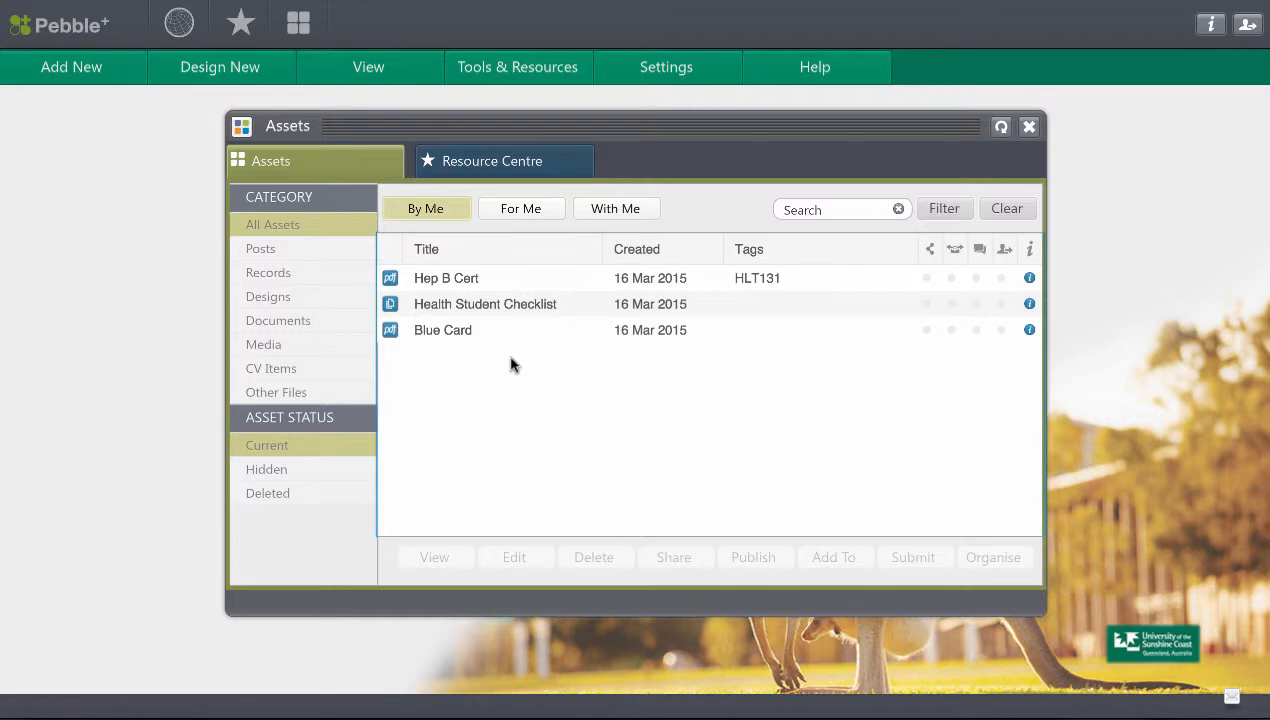
left_click(1030, 127)
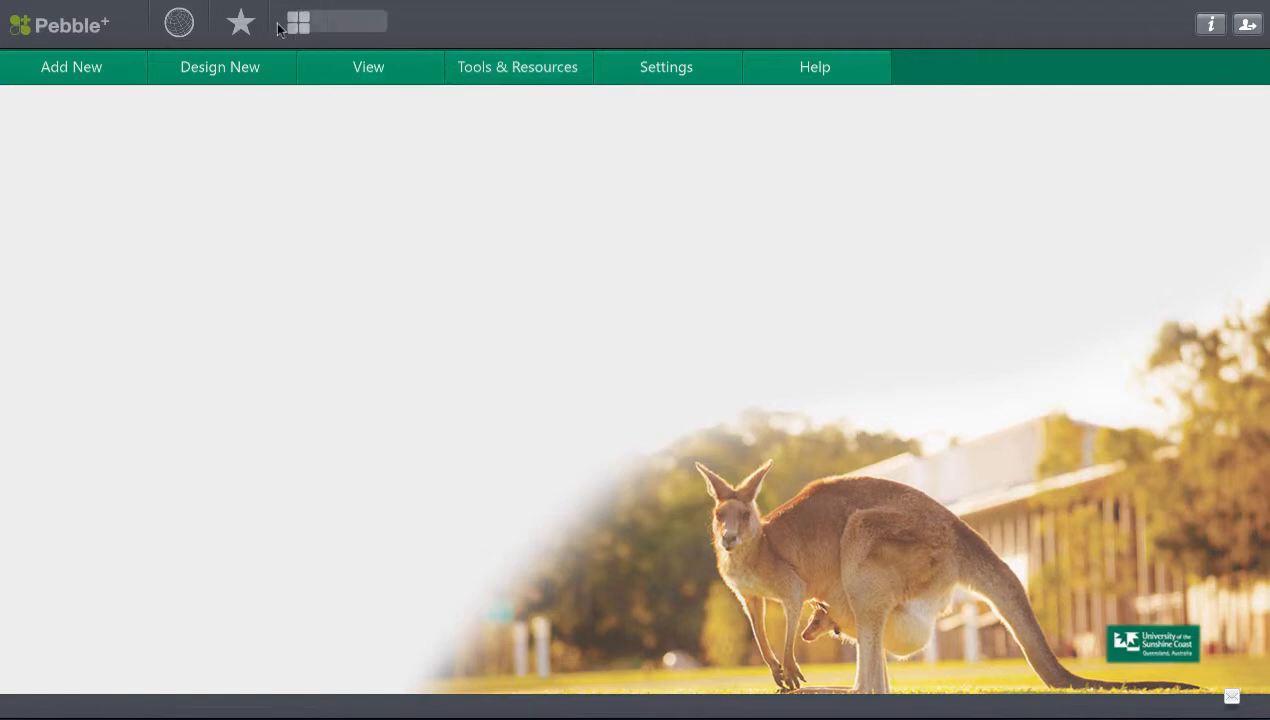
Open the HLT 131 Pre-Clinical Requirements resource shared with this account for use, accepting auto-submission to the workspace.
left_click(240, 25)
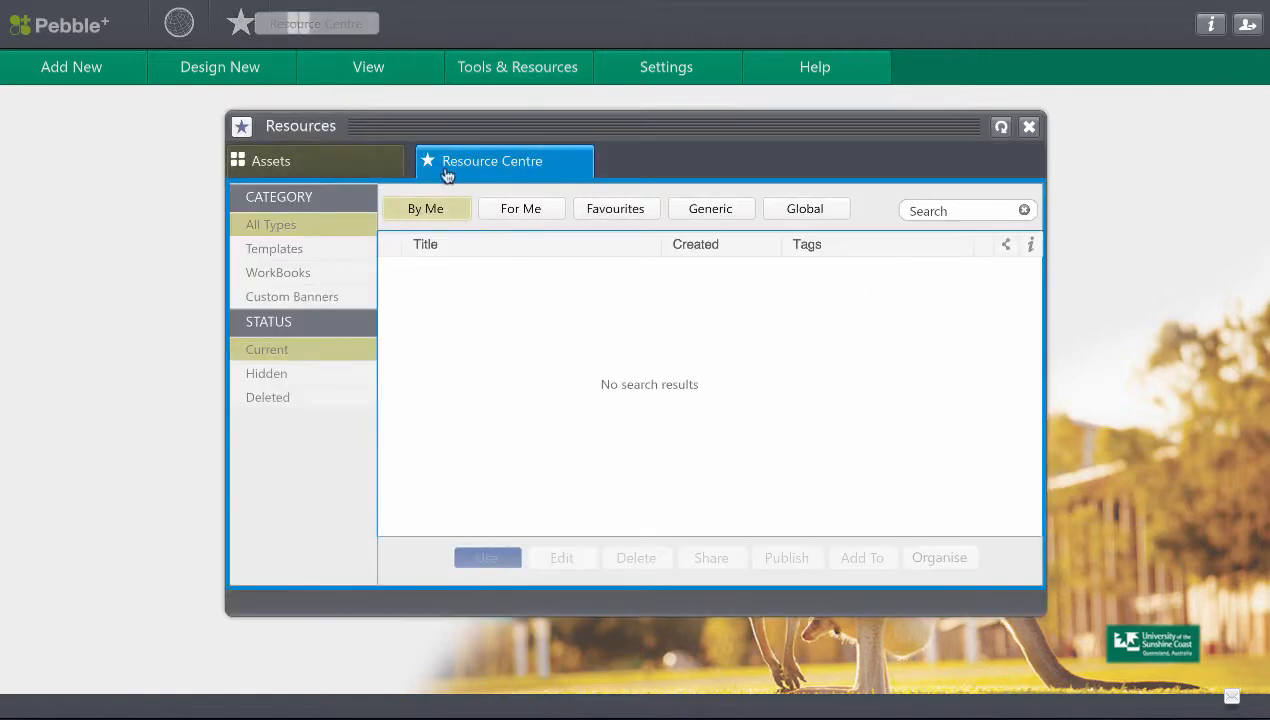
left_click(528, 218)
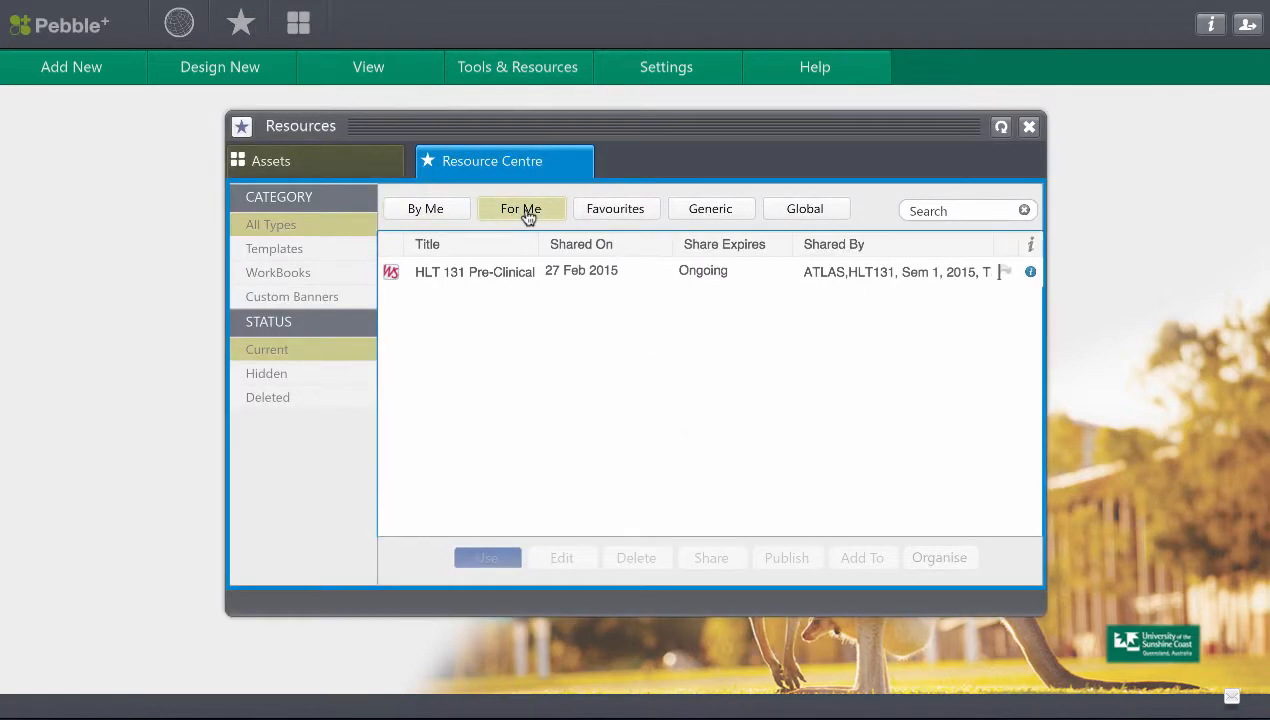
left_click(512, 272)
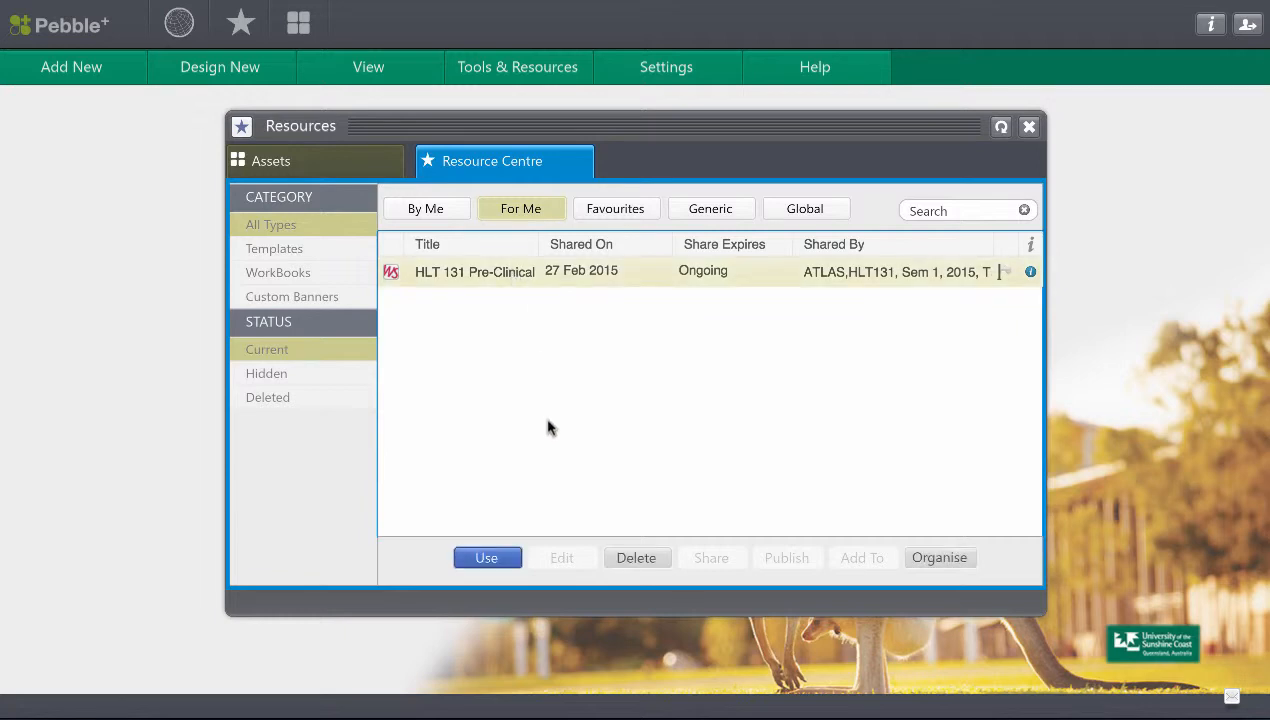
left_click(489, 559)
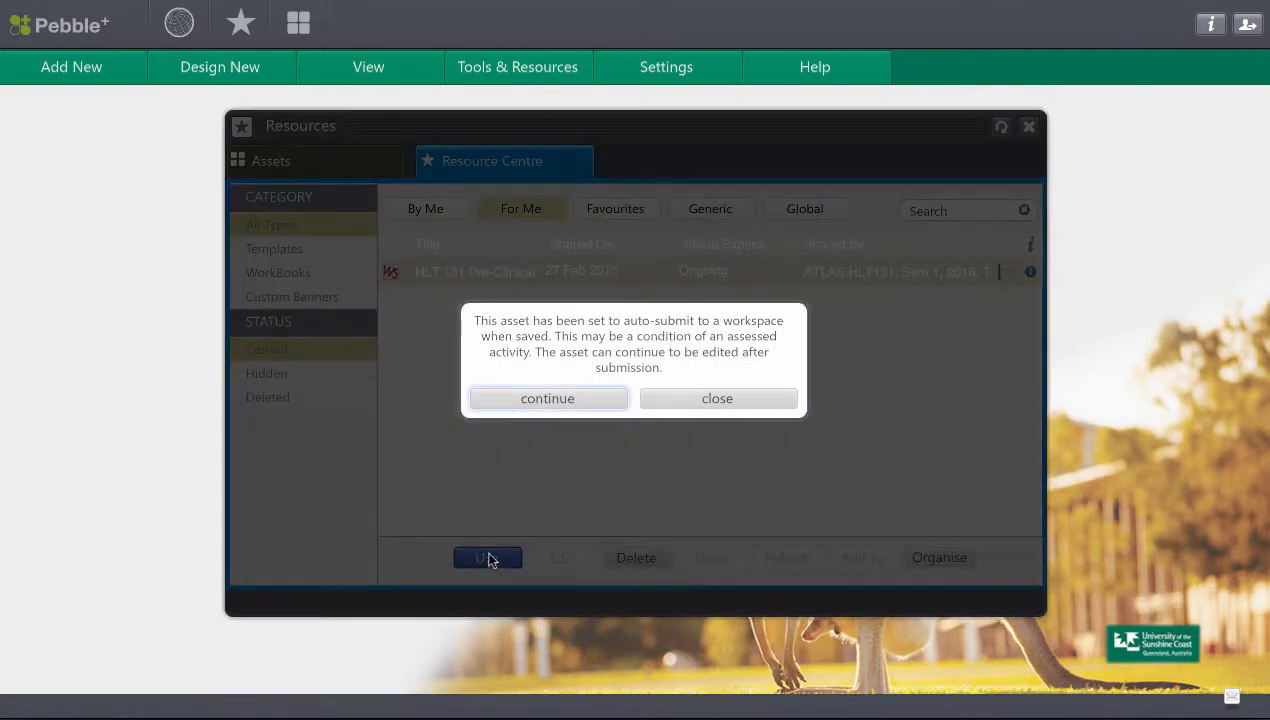
left_click(556, 406)
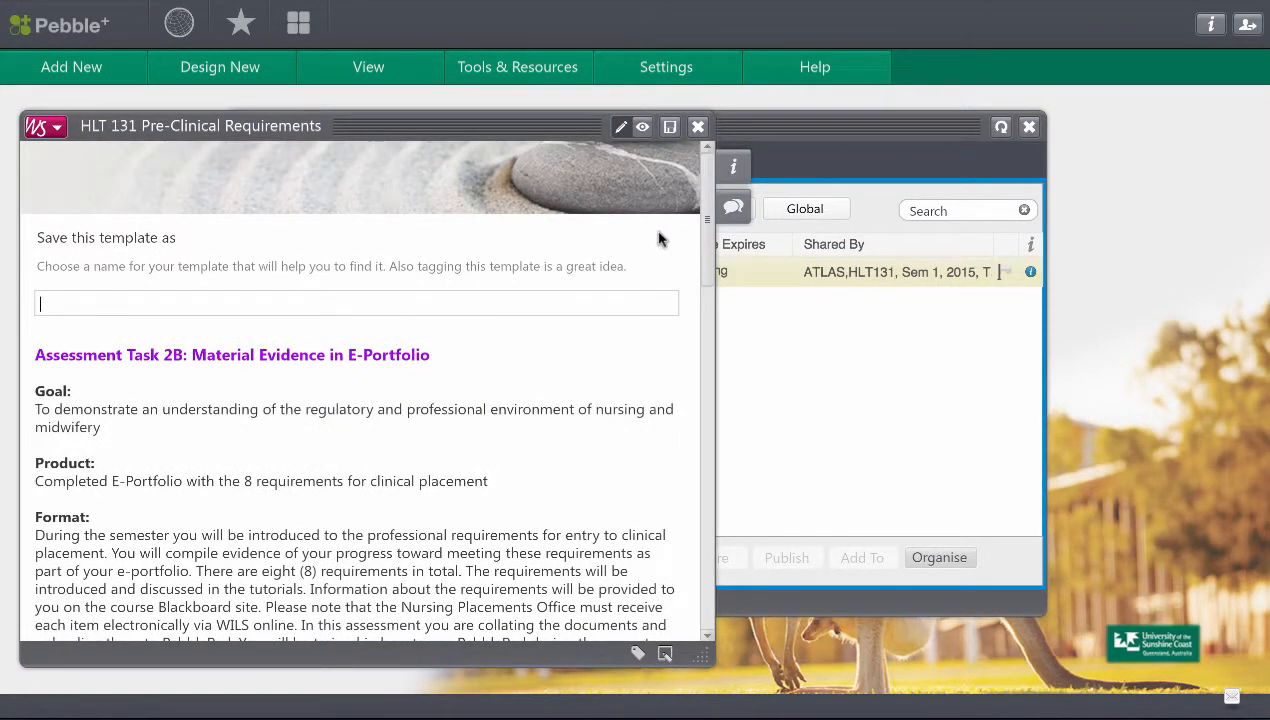
Link the Hep B Cert asset to the HLT 131 Pre-Clinical Requirements template.
left_click_drag(704, 215, 718, 446)
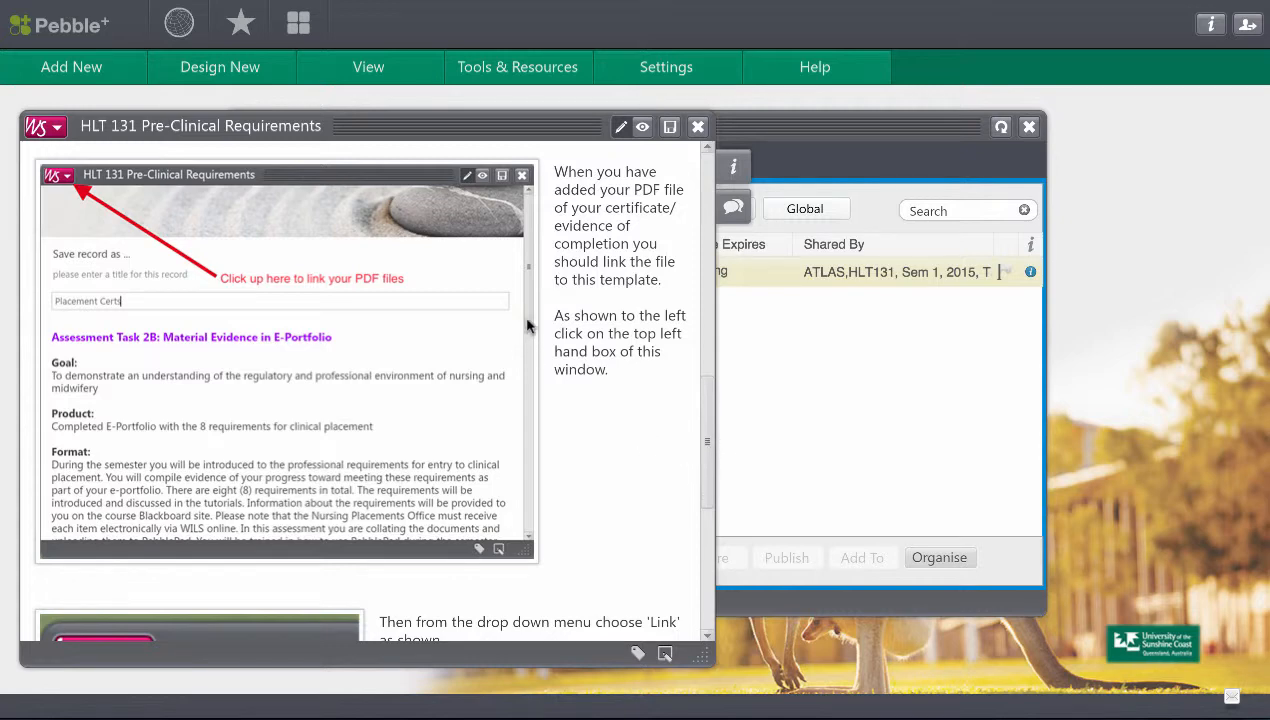
left_click(57, 130)
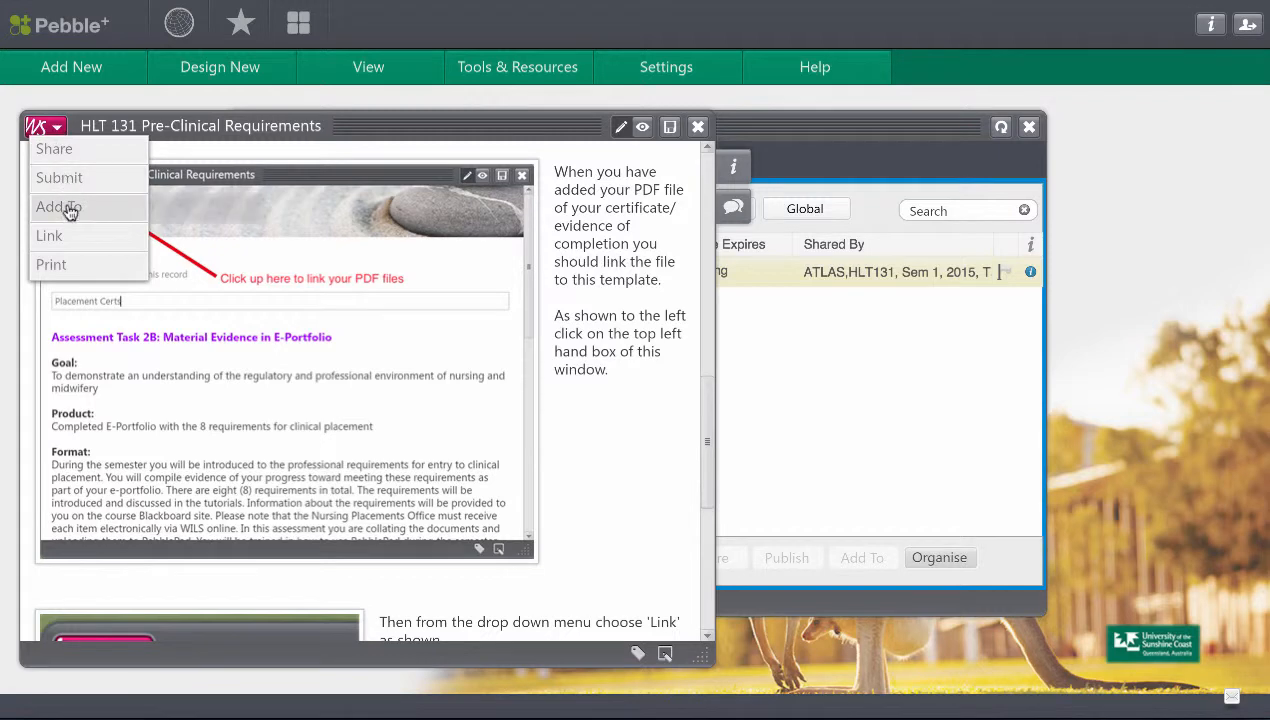
left_click(50, 236)
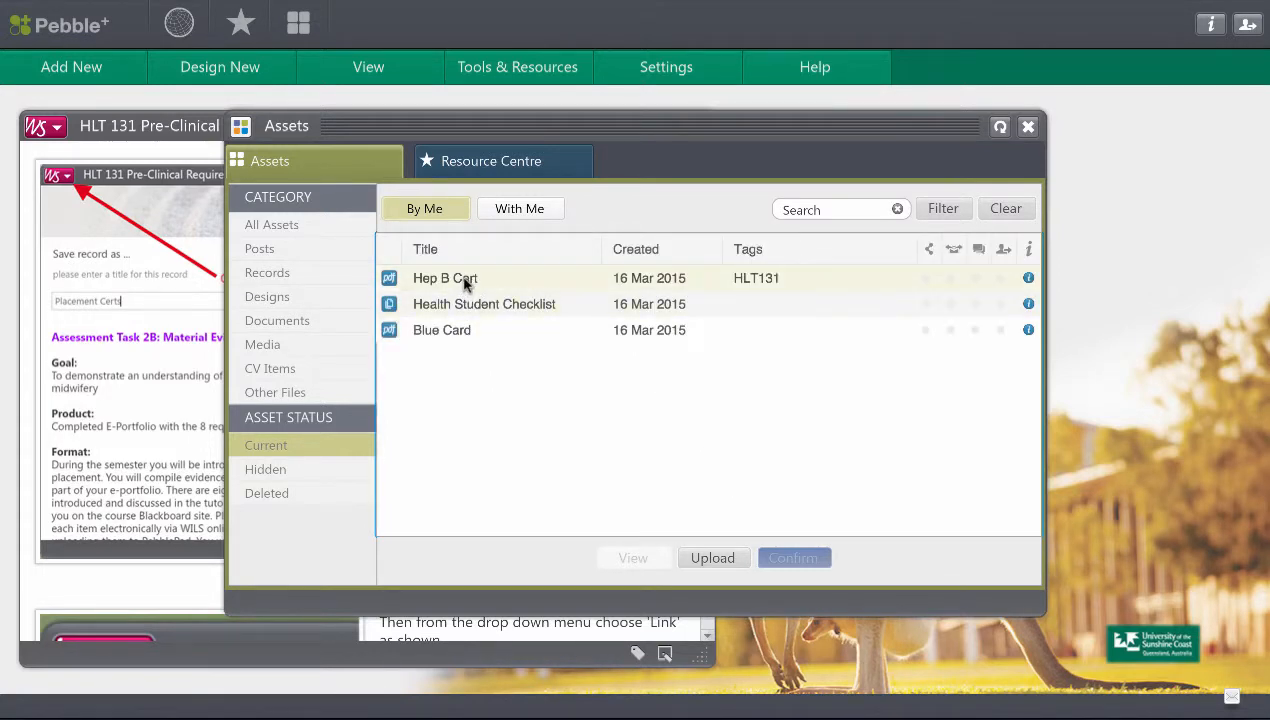
left_click(465, 284)
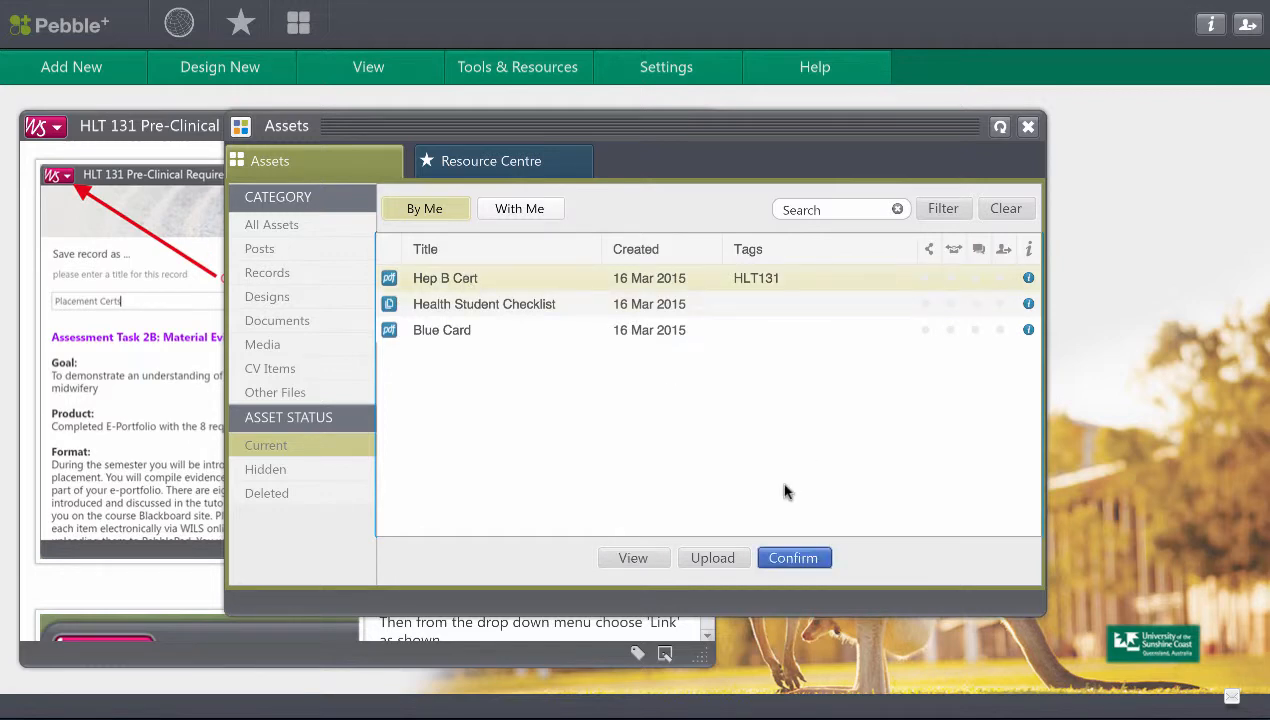
left_click(795, 558)
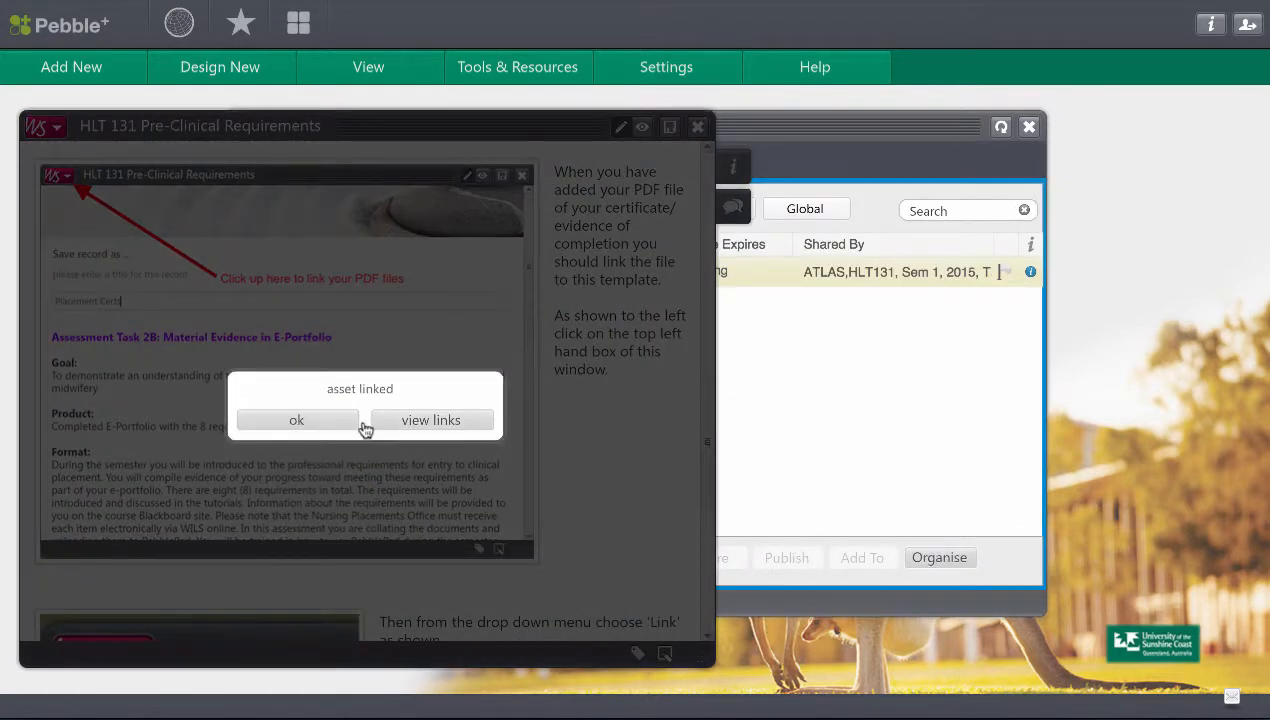
left_click(297, 421)
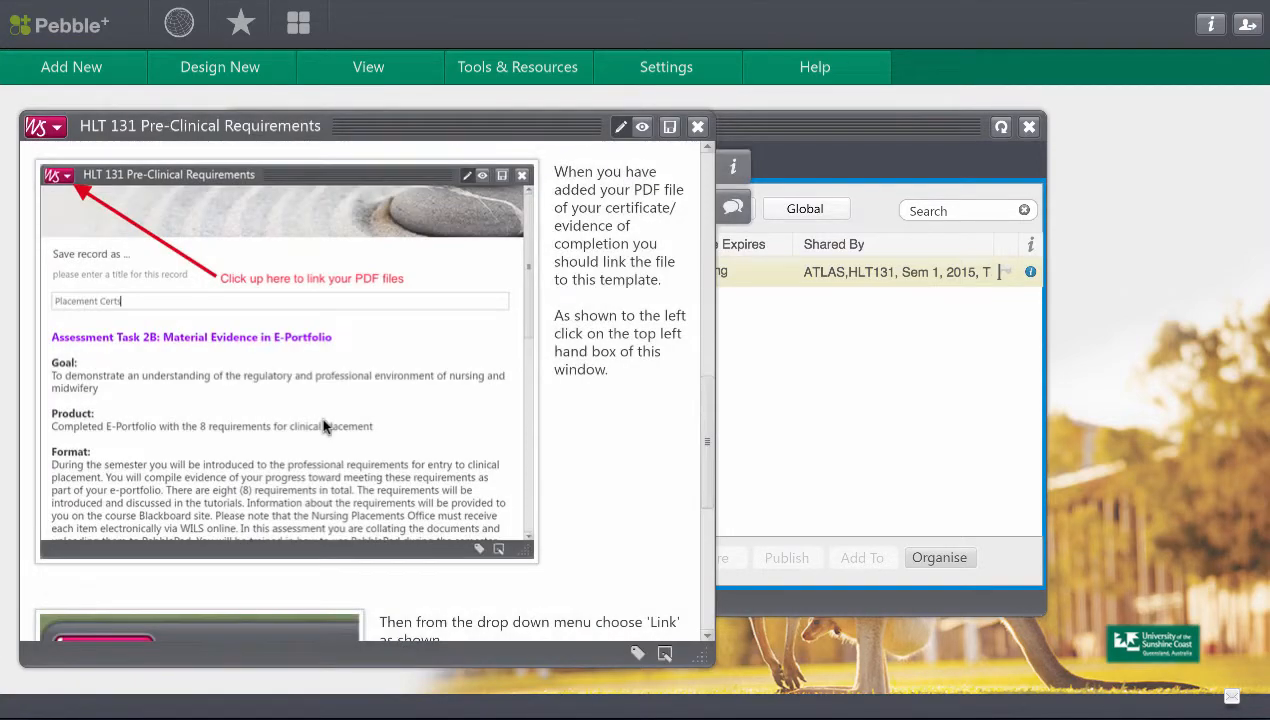
Link the Health Student Checklist asset to the HLT 131 Pre-Clinical Requirements template and acknowledge the link.
left_click(56, 132)
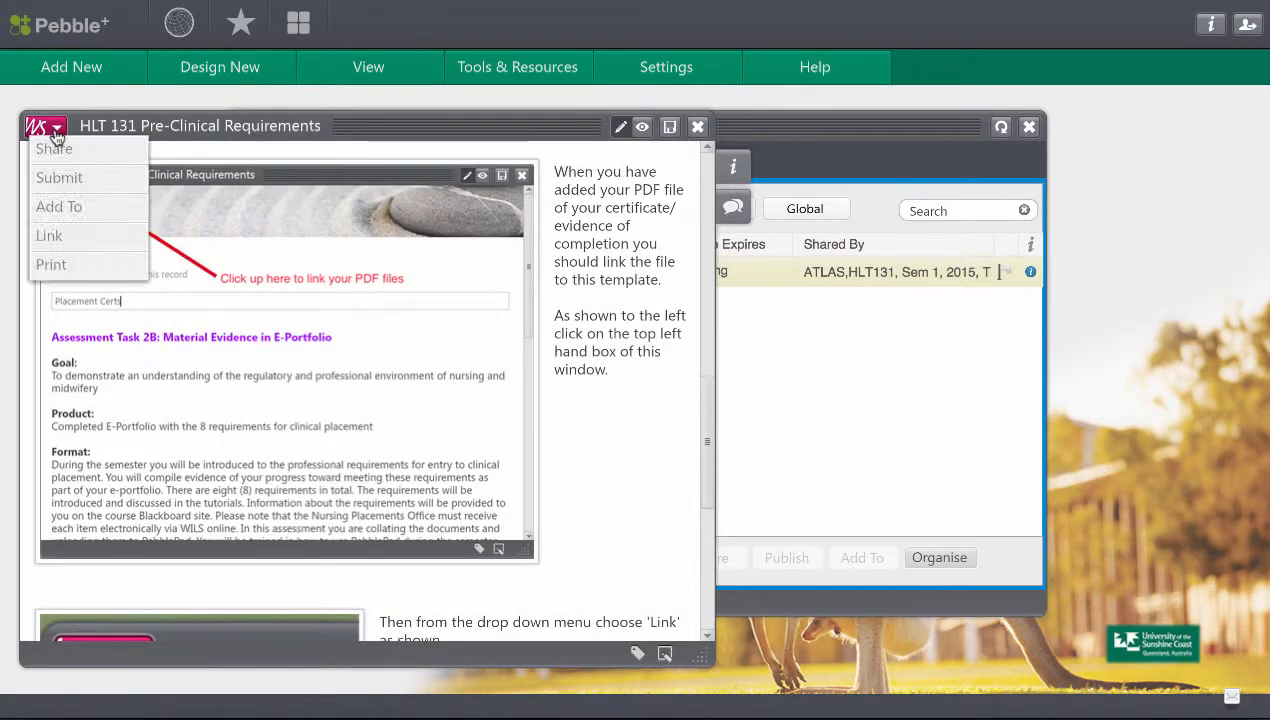
left_click(49, 236)
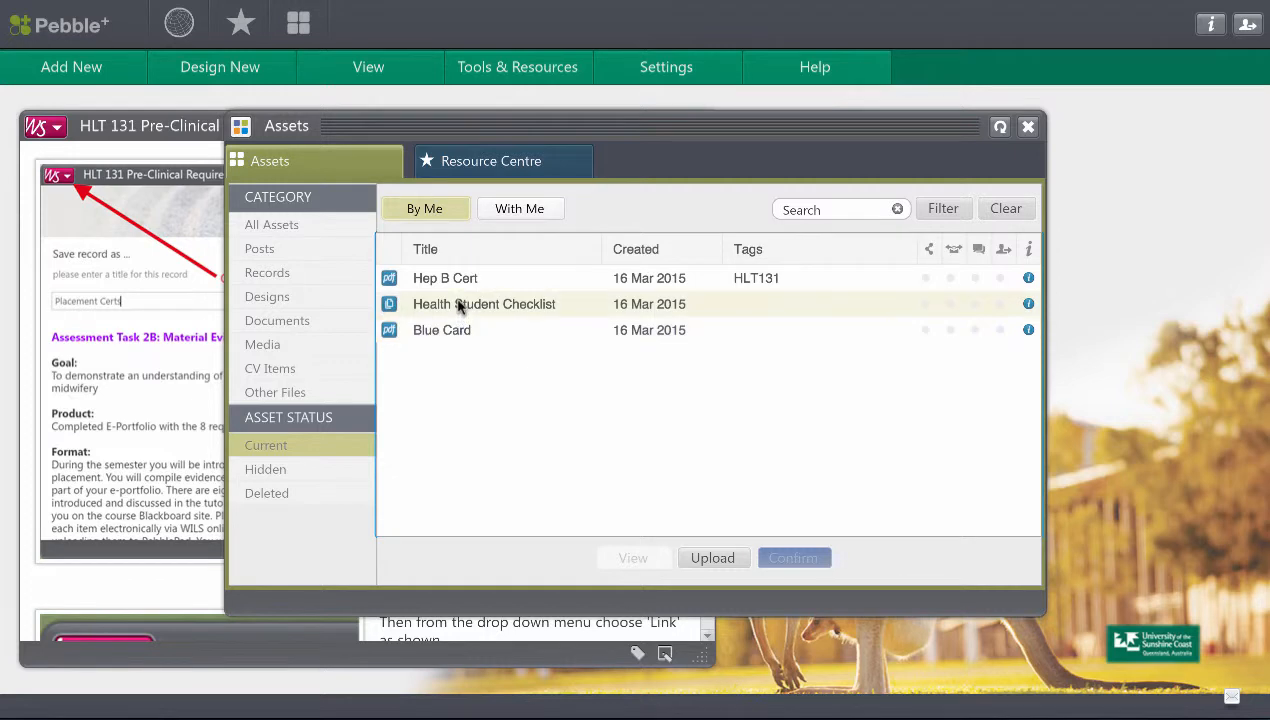
left_click(468, 306)
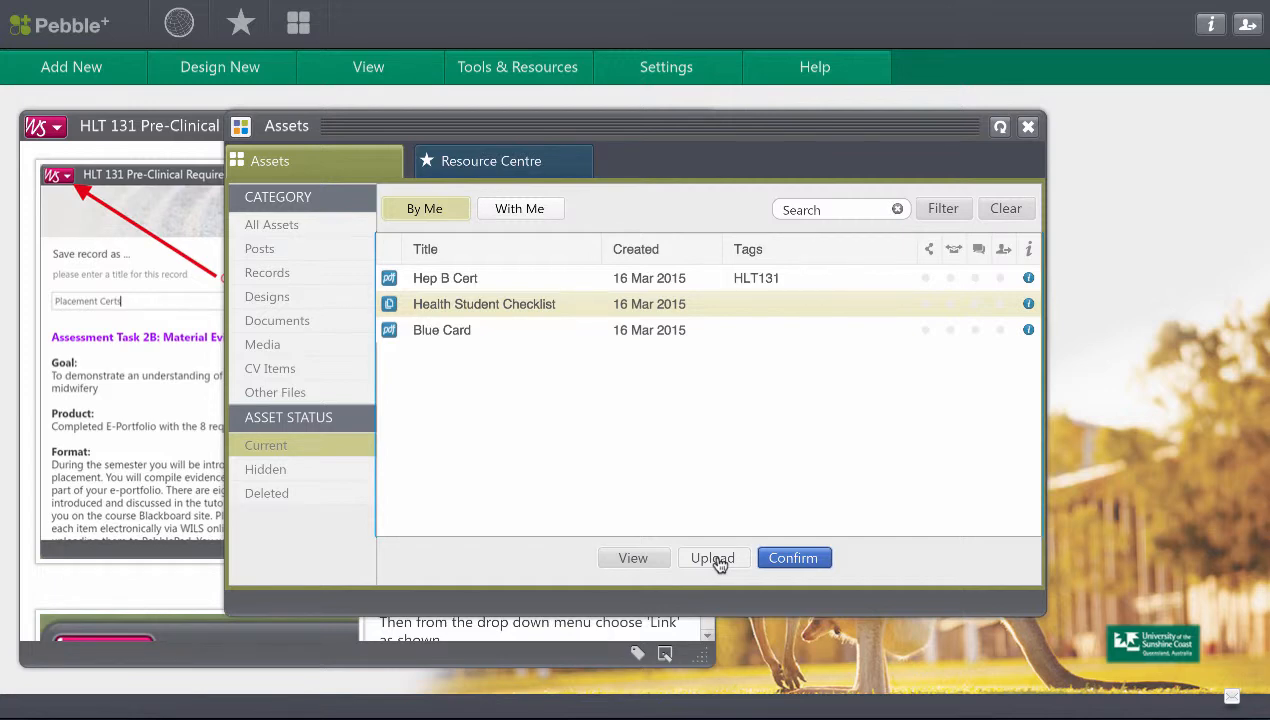
left_click(792, 558)
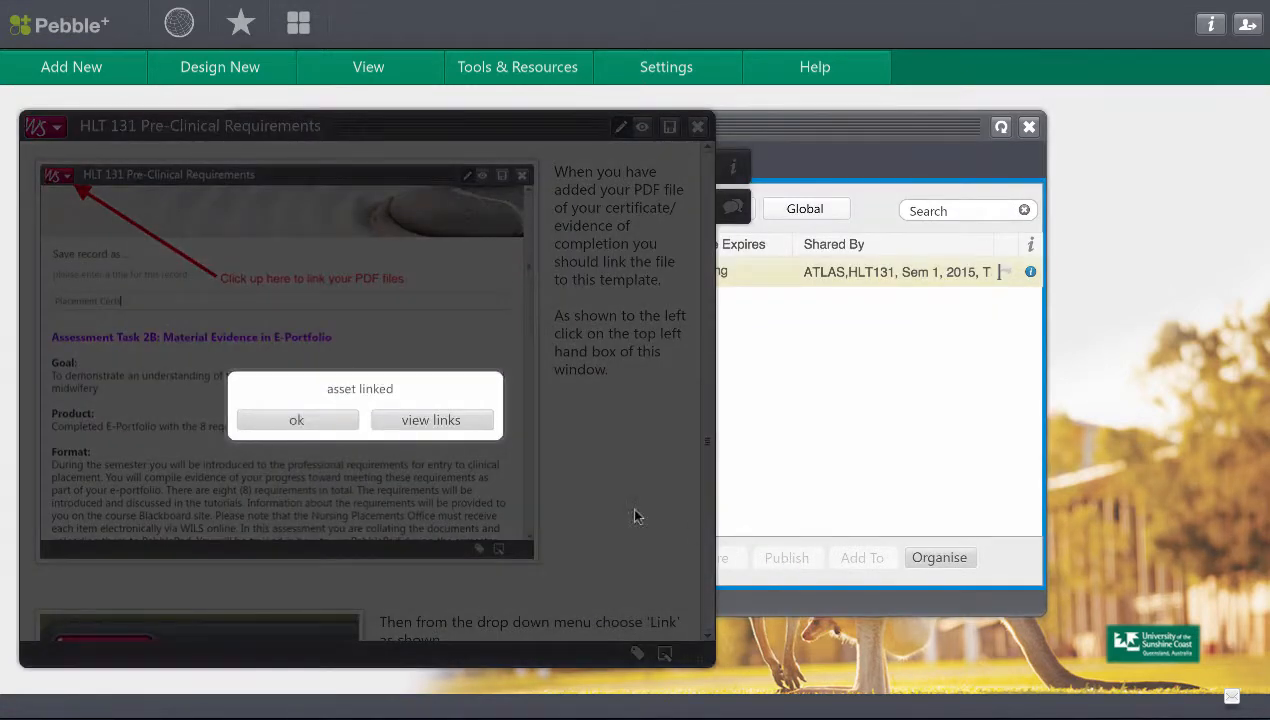
left_click(314, 420)
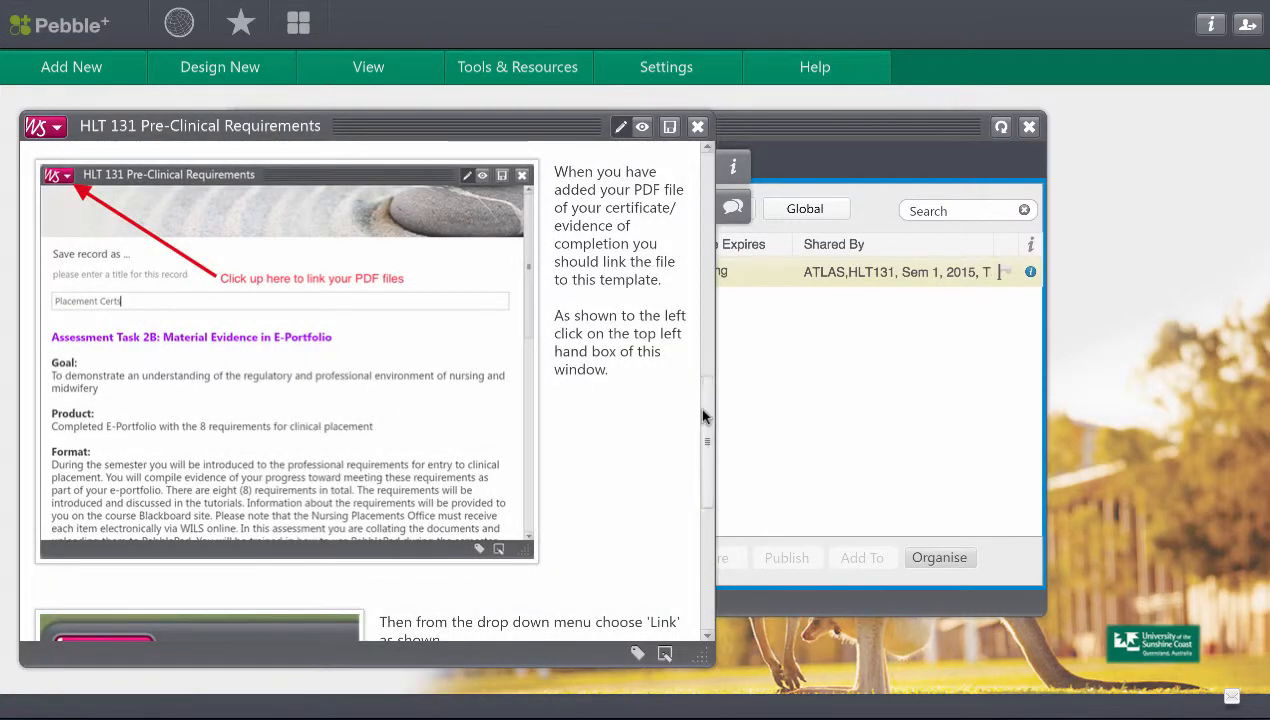
Review the template's linking instructions, save the HLT 131 Pre-Clinical Requirements template and close it.
scroll(706, 434, "down", 1)
scroll(713, 443, "down", 5)
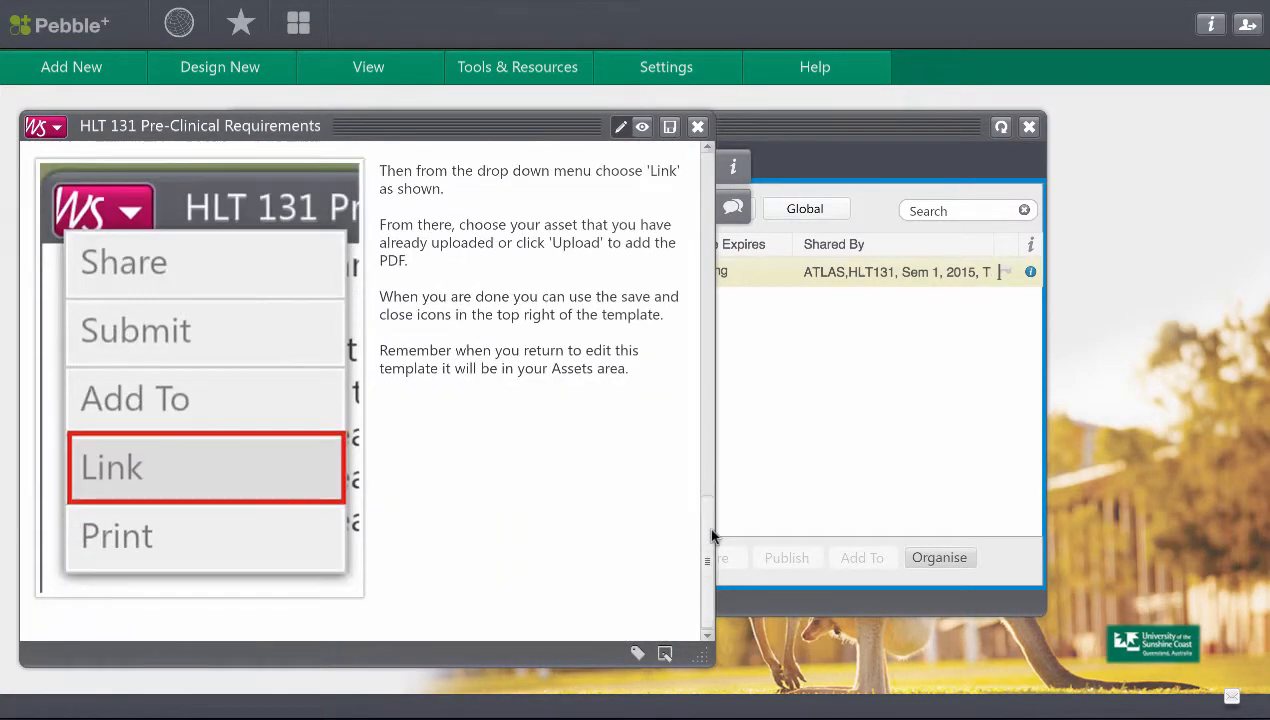
scroll(713, 480, "up", 15)
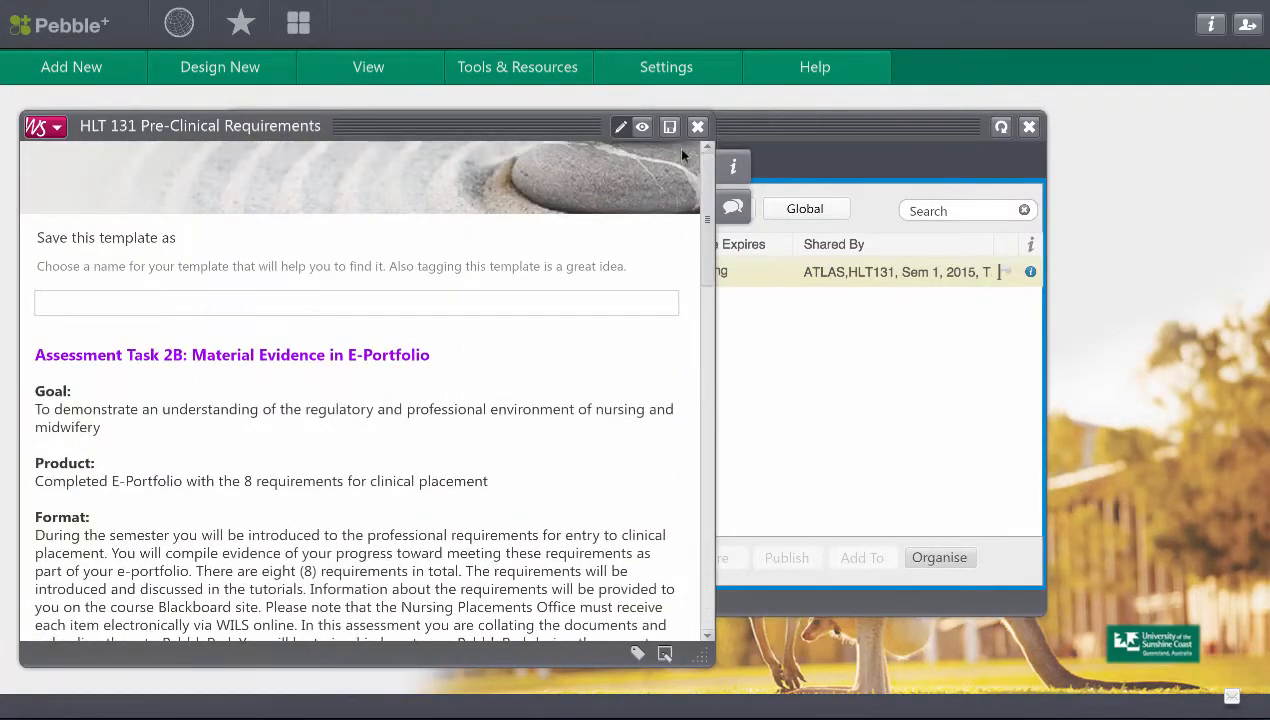
left_click(667, 133)
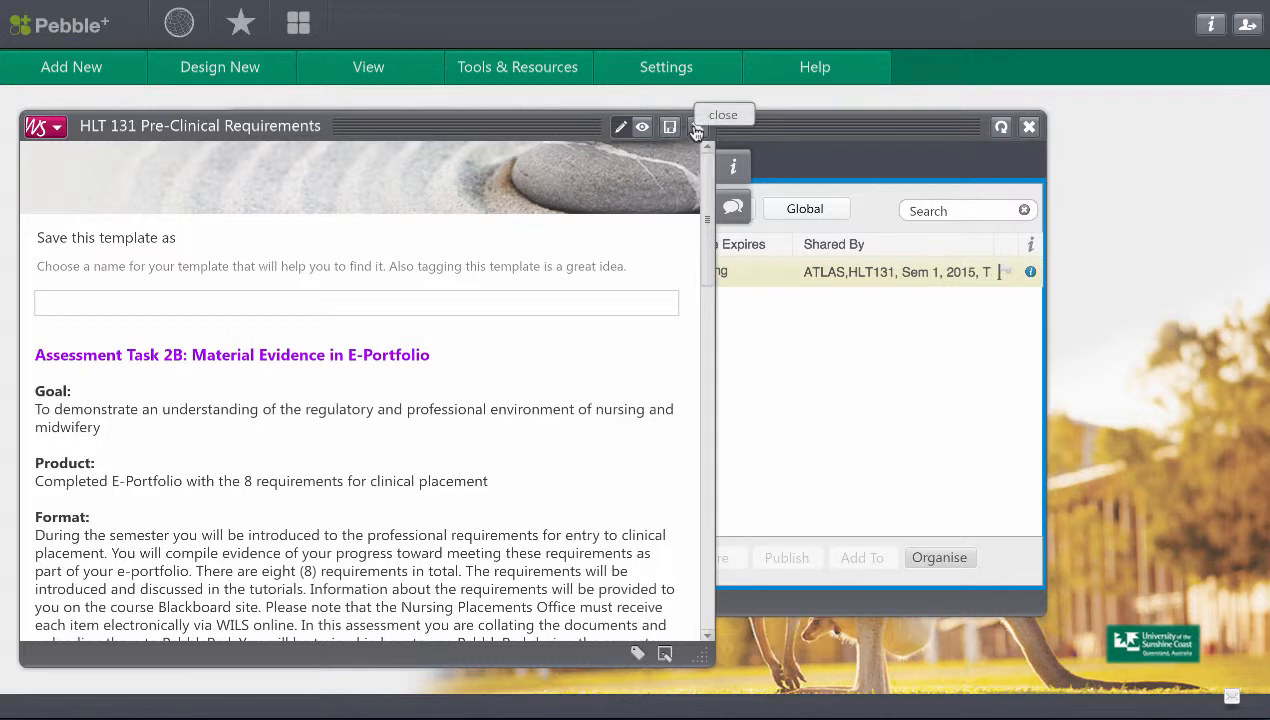
left_click(697, 128)
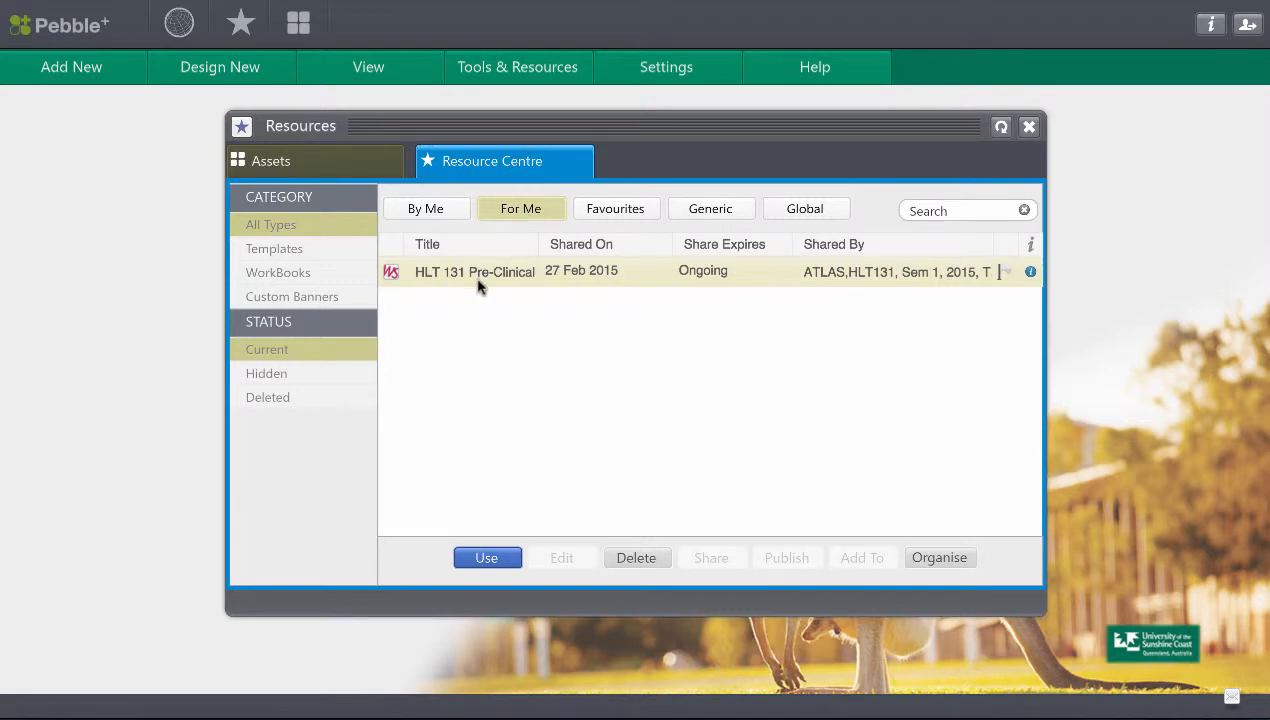
Dismiss reuse of the single-use resource and open the saved No Title template from the stored assets for editing.
left_click(493, 561)
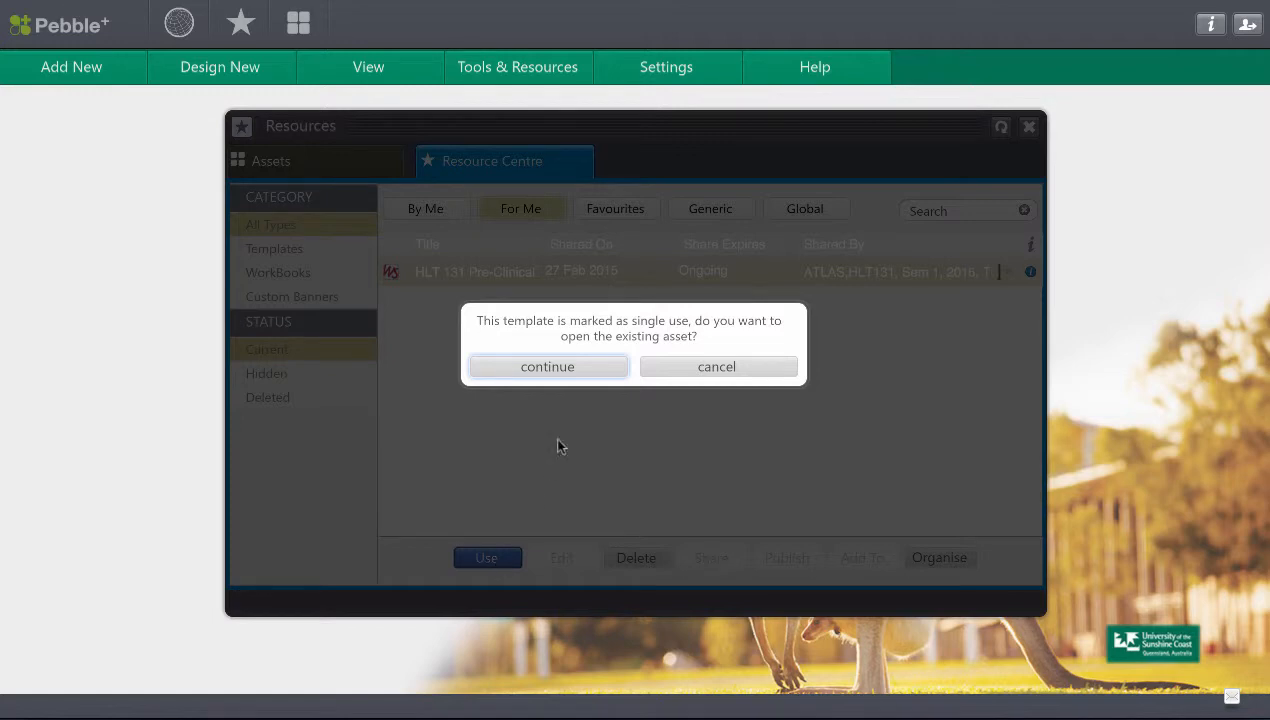
left_click(712, 368)
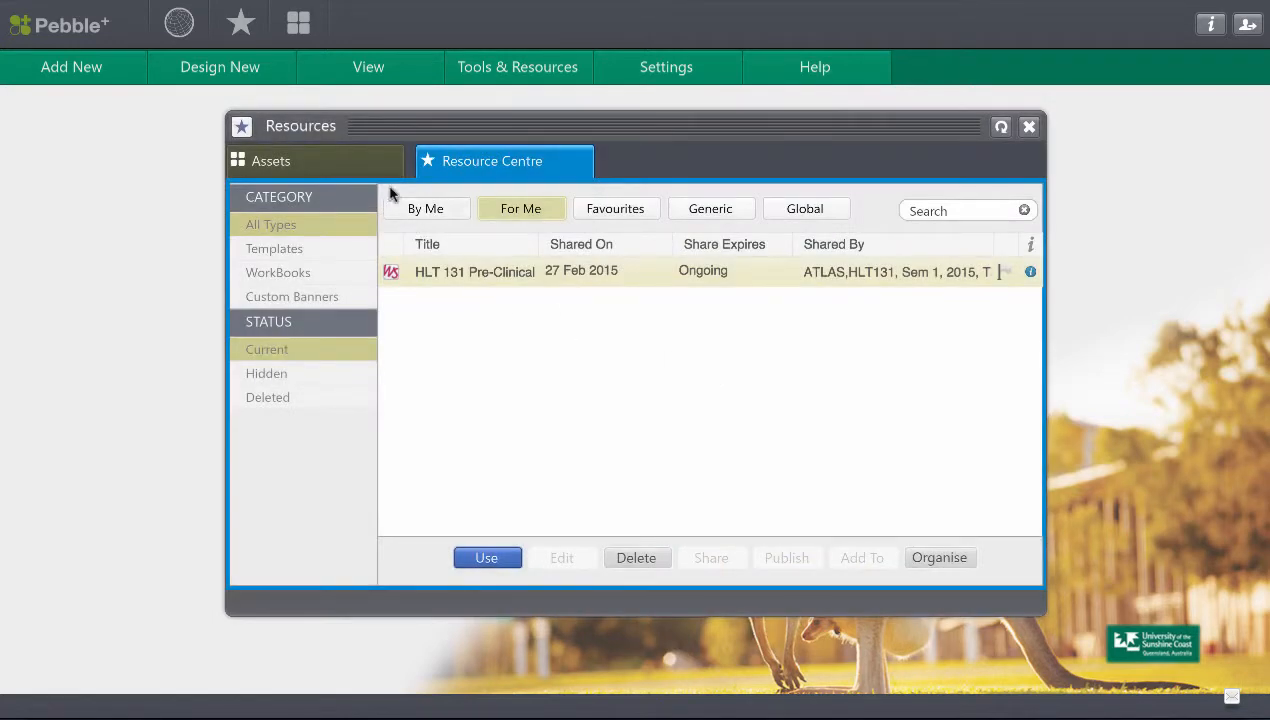
left_click(354, 170)
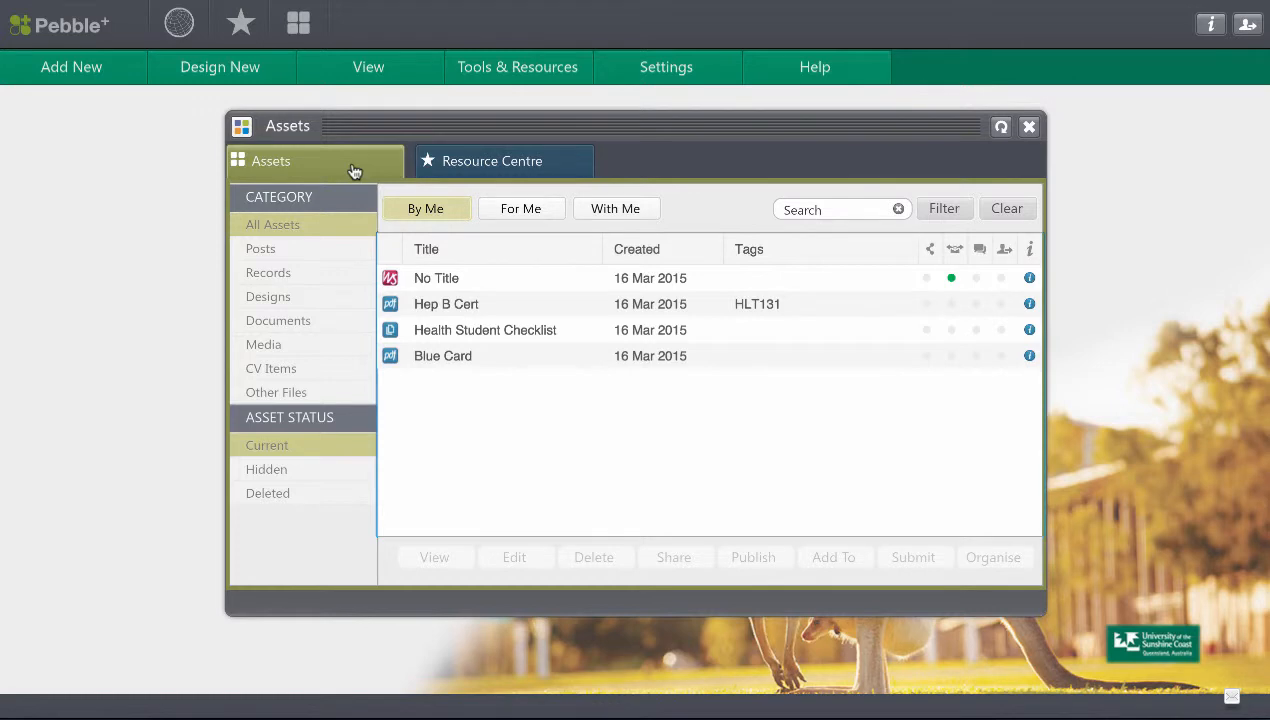
left_click(320, 168)
left_click(456, 281)
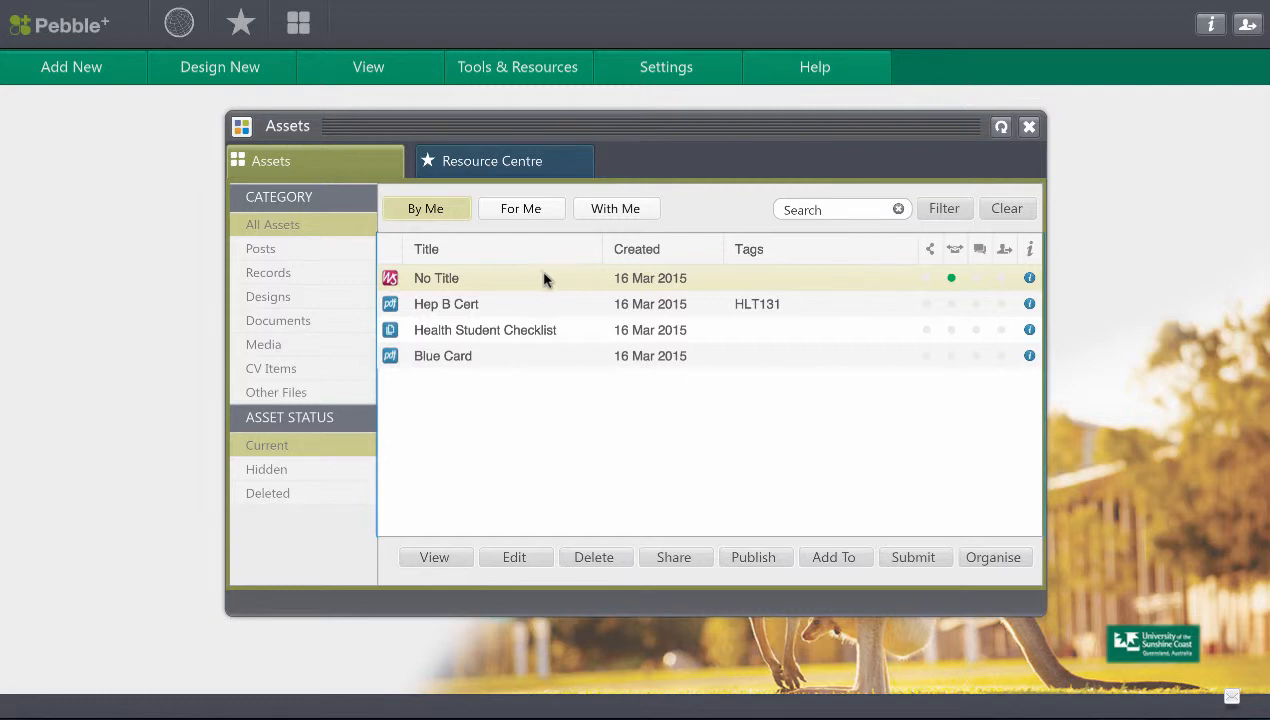
mouse_move(951, 281)
left_click(514, 559)
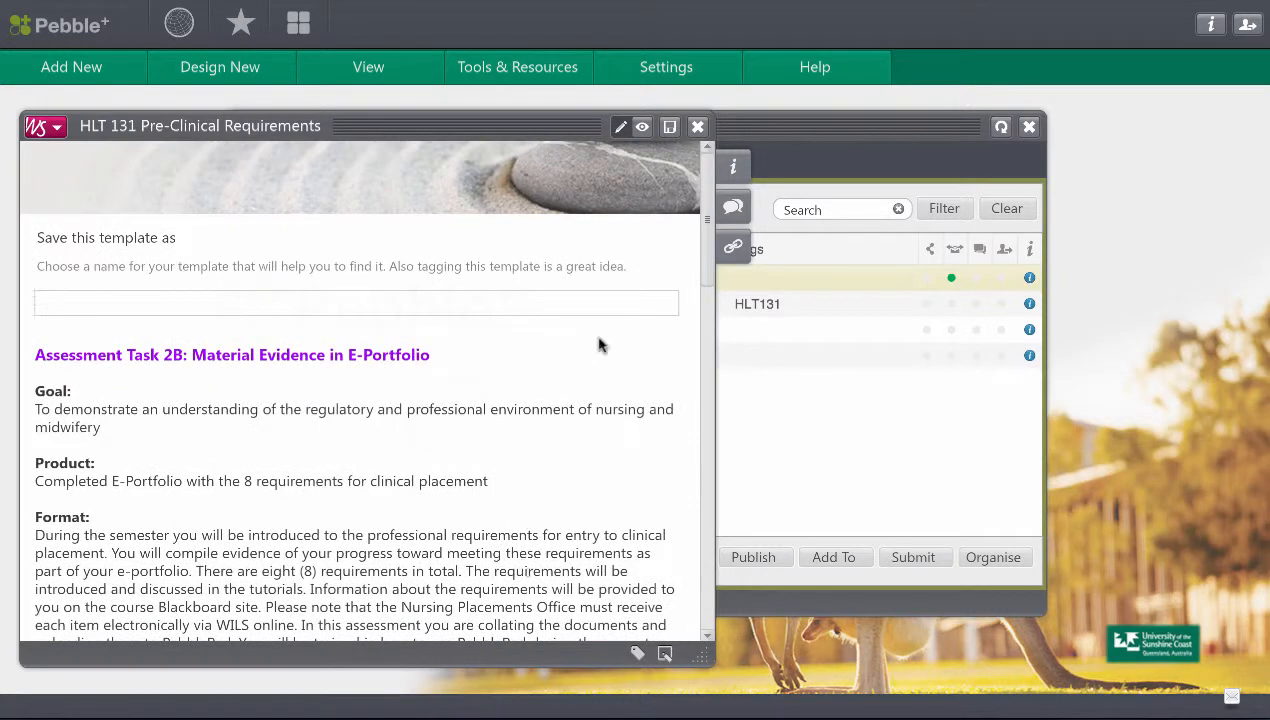
Link the Blue Card asset to the template and check its list of linked assets, closing the list when done.
left_click(48, 128)
left_click(48, 128)
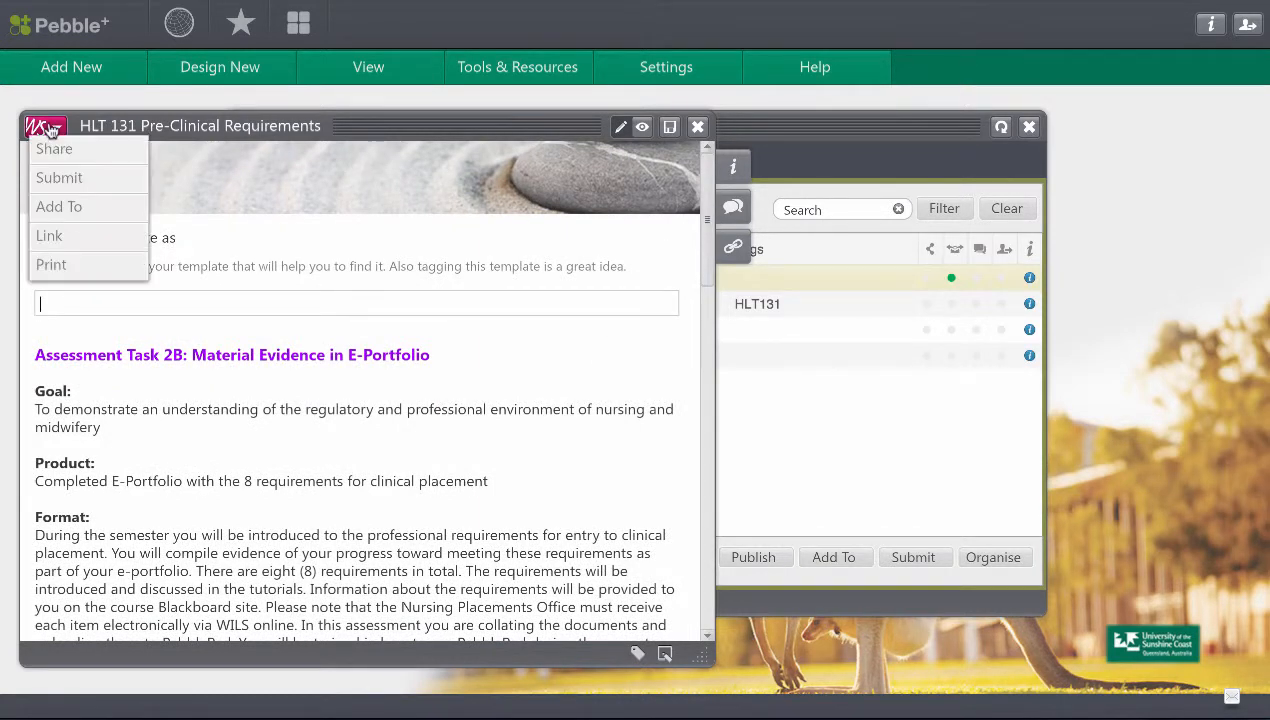
left_click(70, 238)
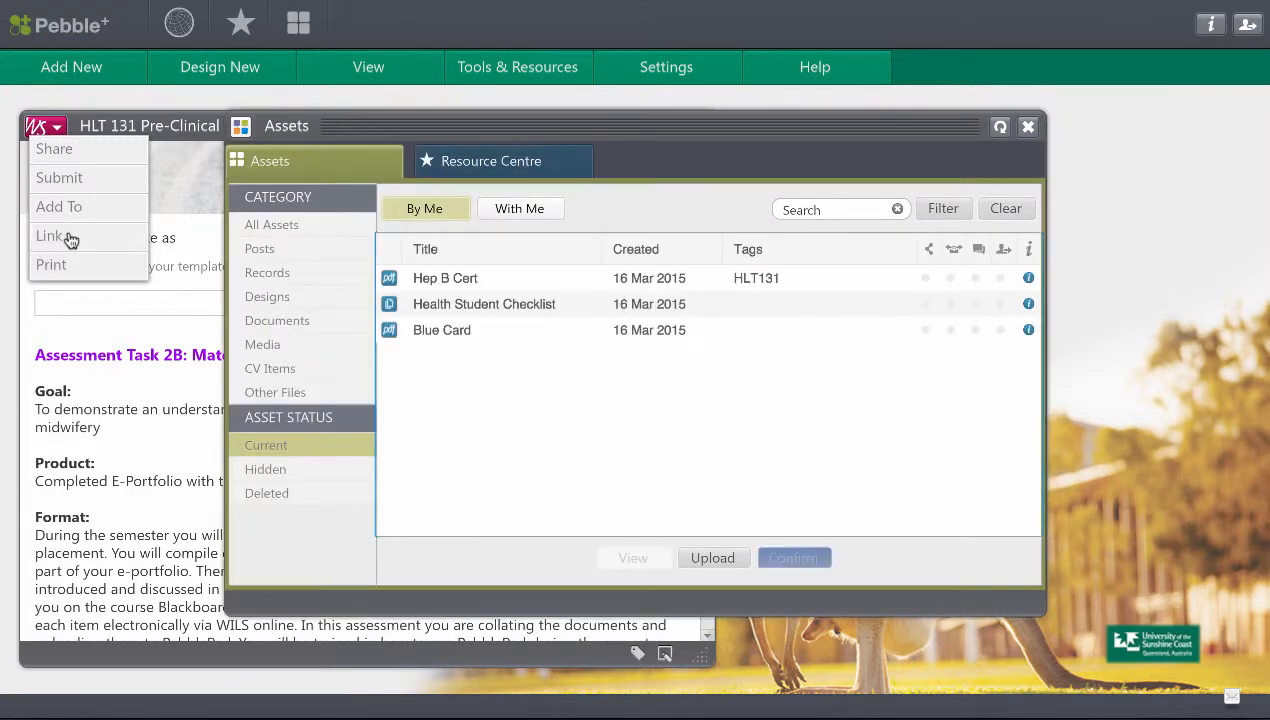
left_click(432, 328)
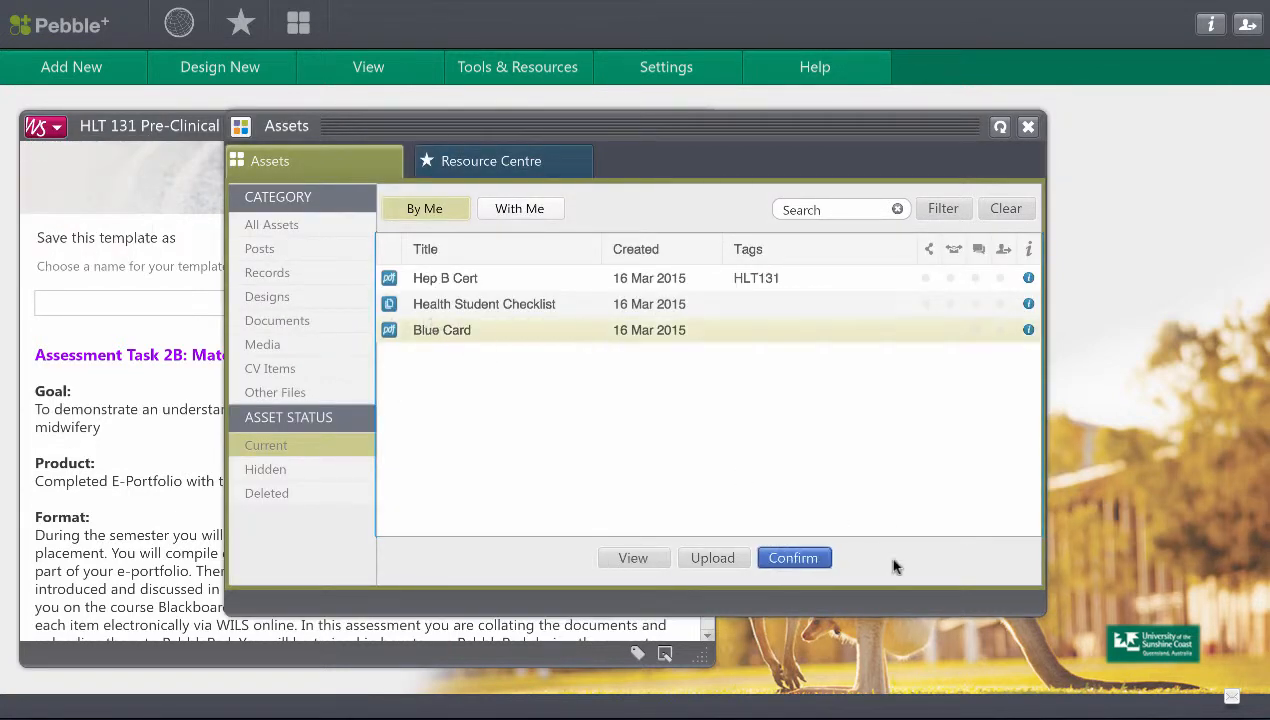
left_click(800, 558)
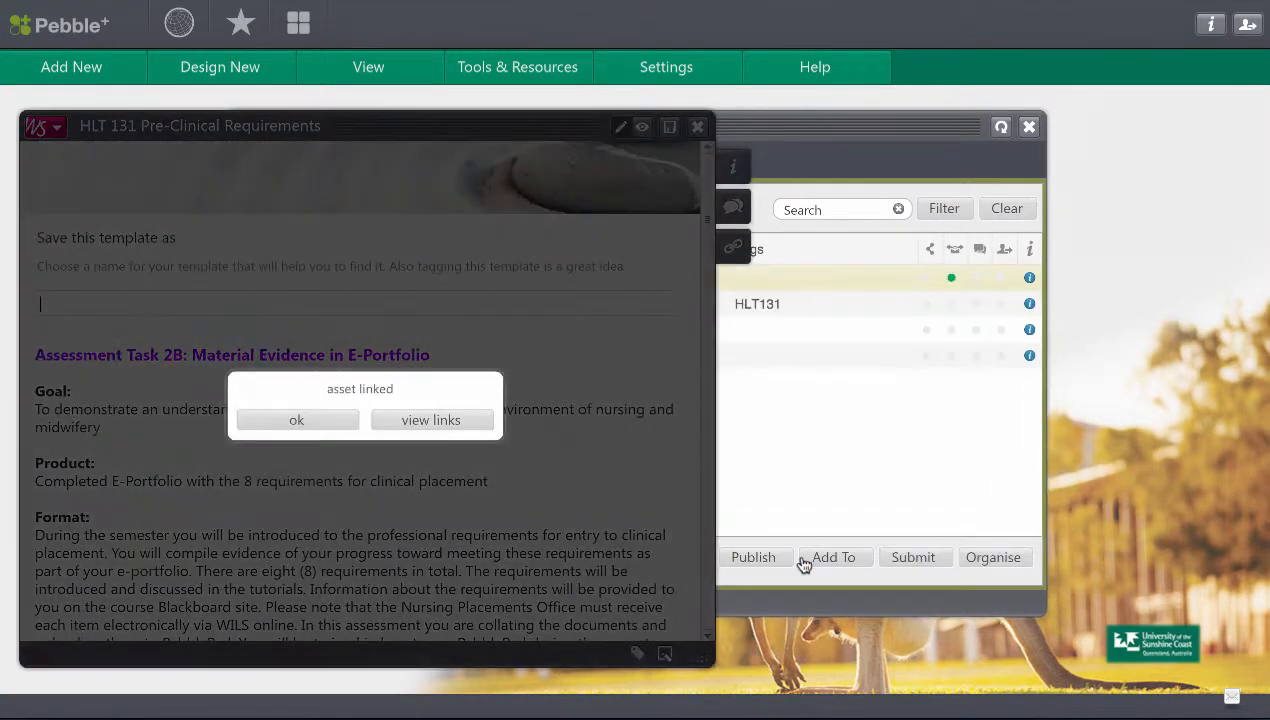
left_click(447, 424)
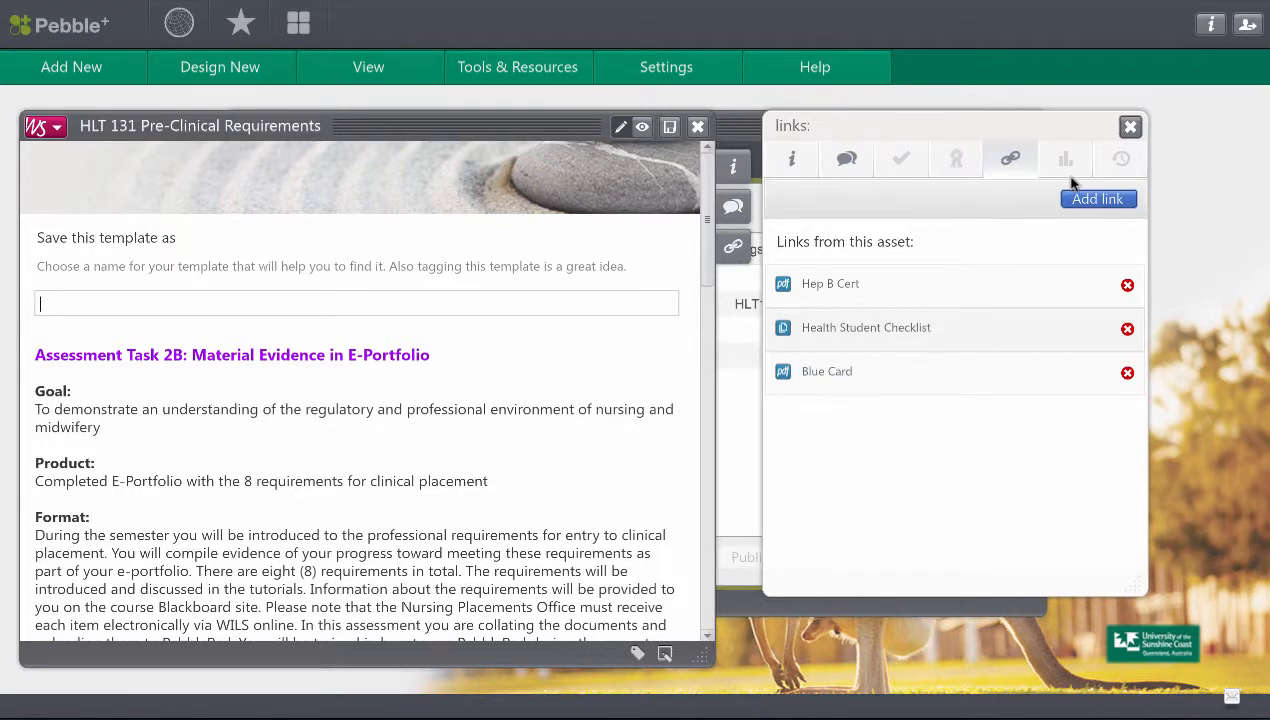
left_click(1131, 127)
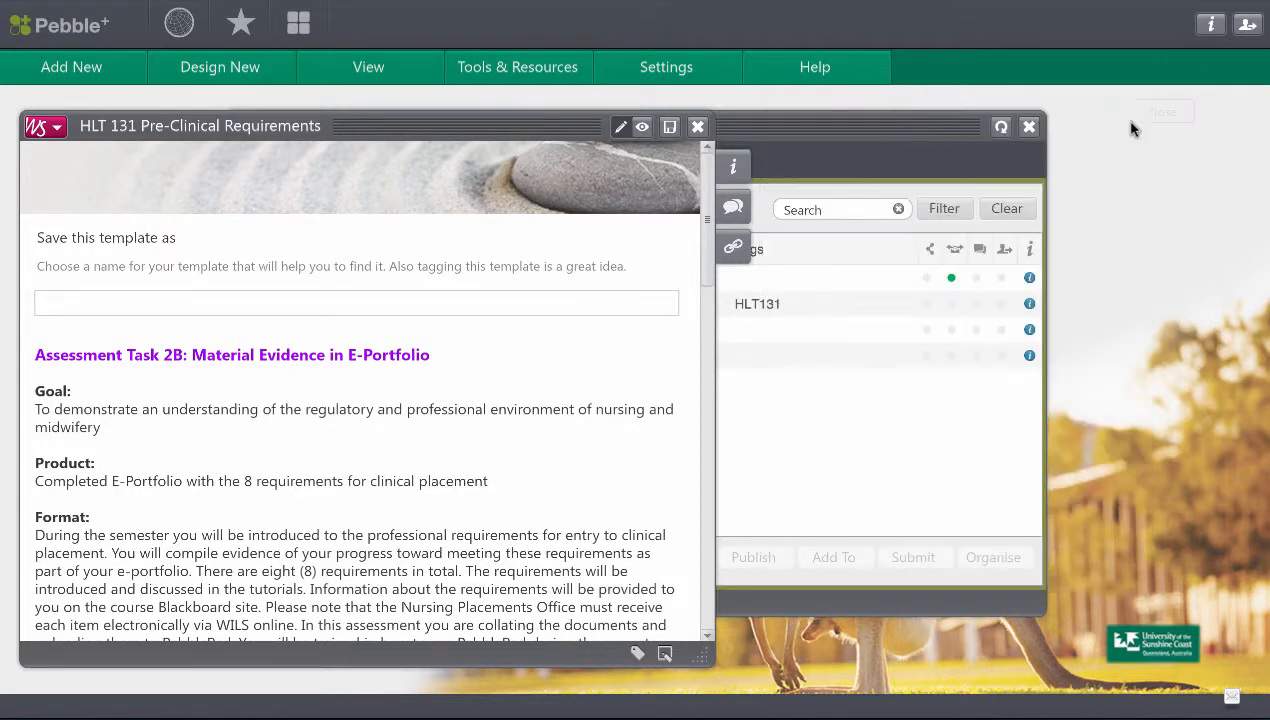
Name the template HLT131 Pre-Clinical, save it and close it.
left_click(448, 292)
type("HLT131 Pre-Clinical")
left_click(669, 127)
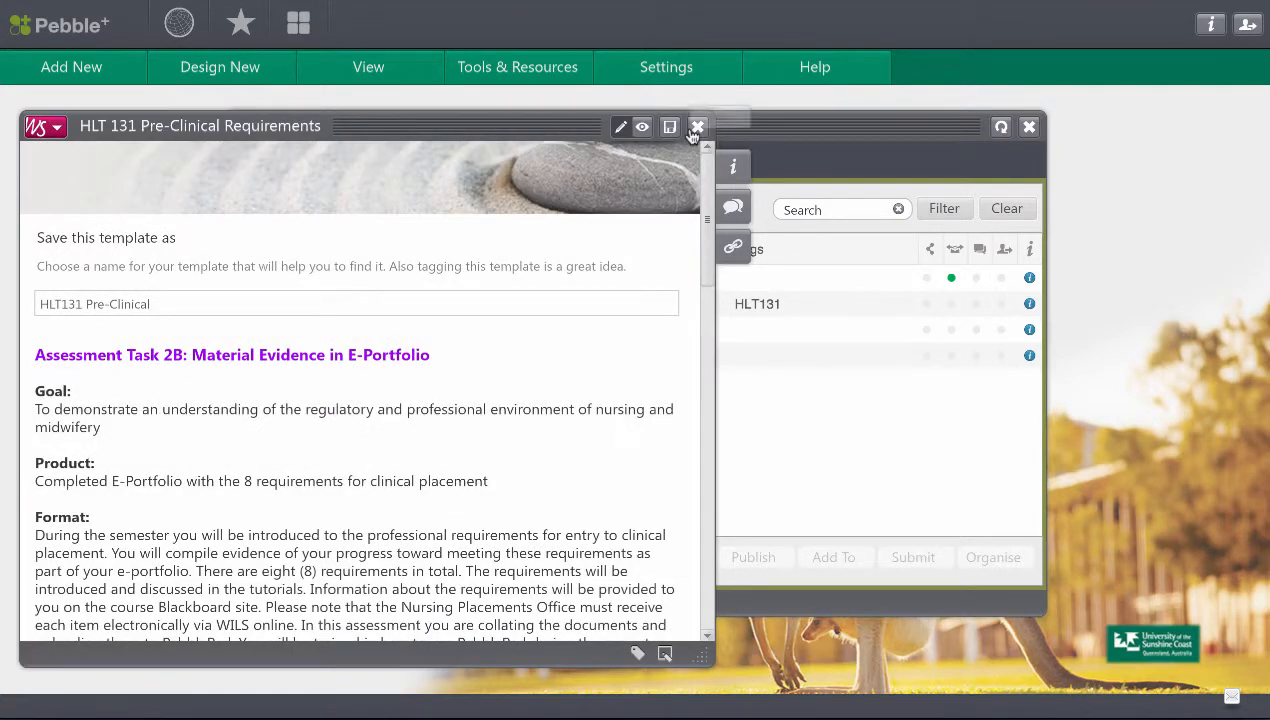
left_click(697, 127)
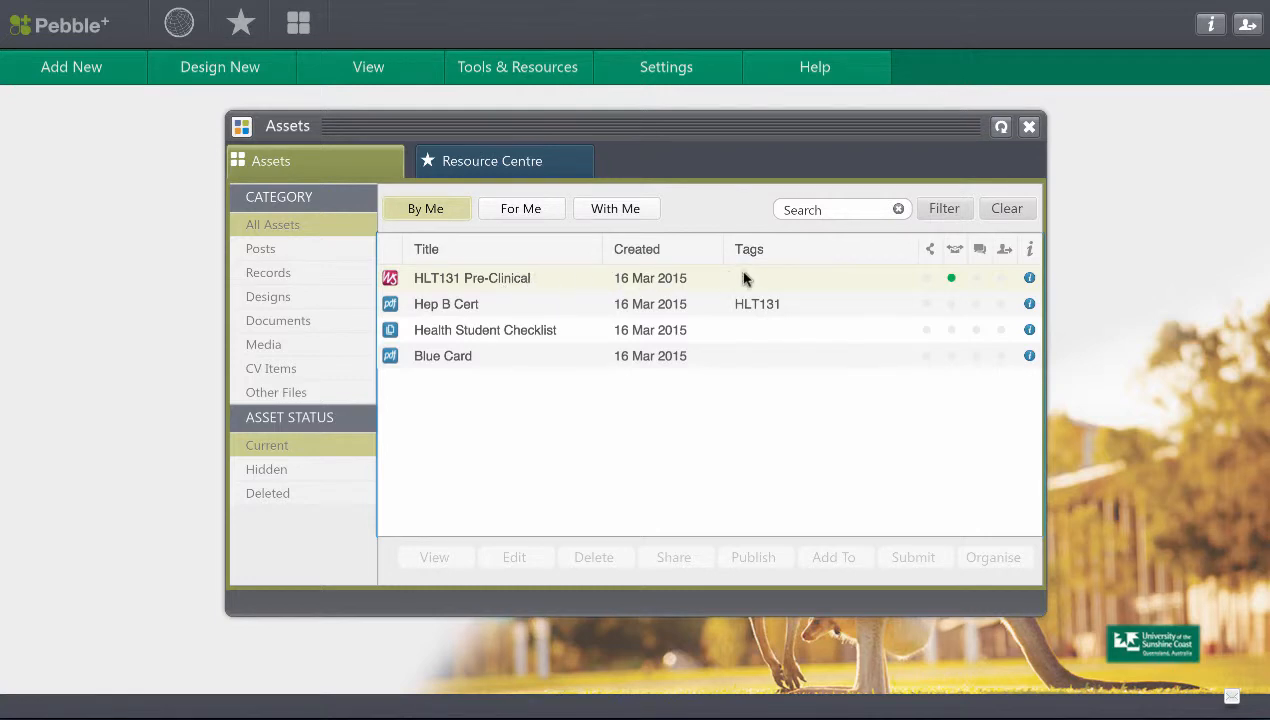
Check the submission details and linked assets of the HLT131 Pre-Clinical asset, closing its information when done.
left_click(1030, 279)
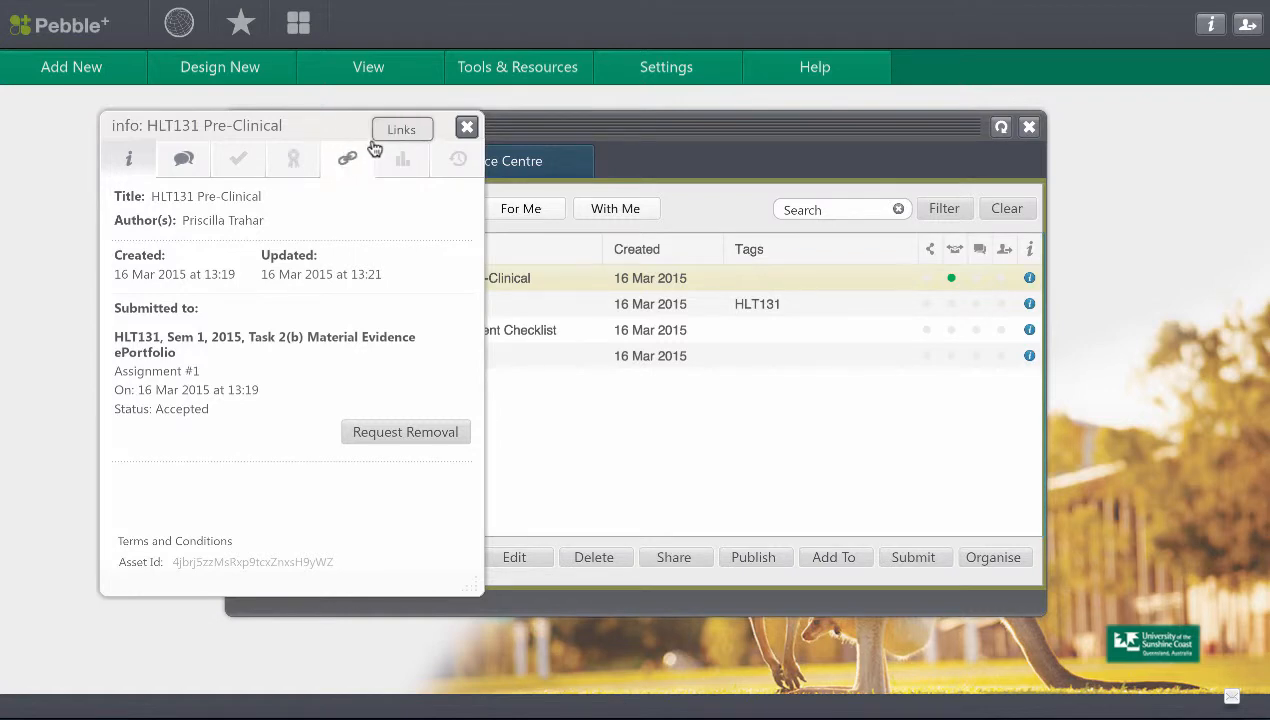
left_click(349, 165)
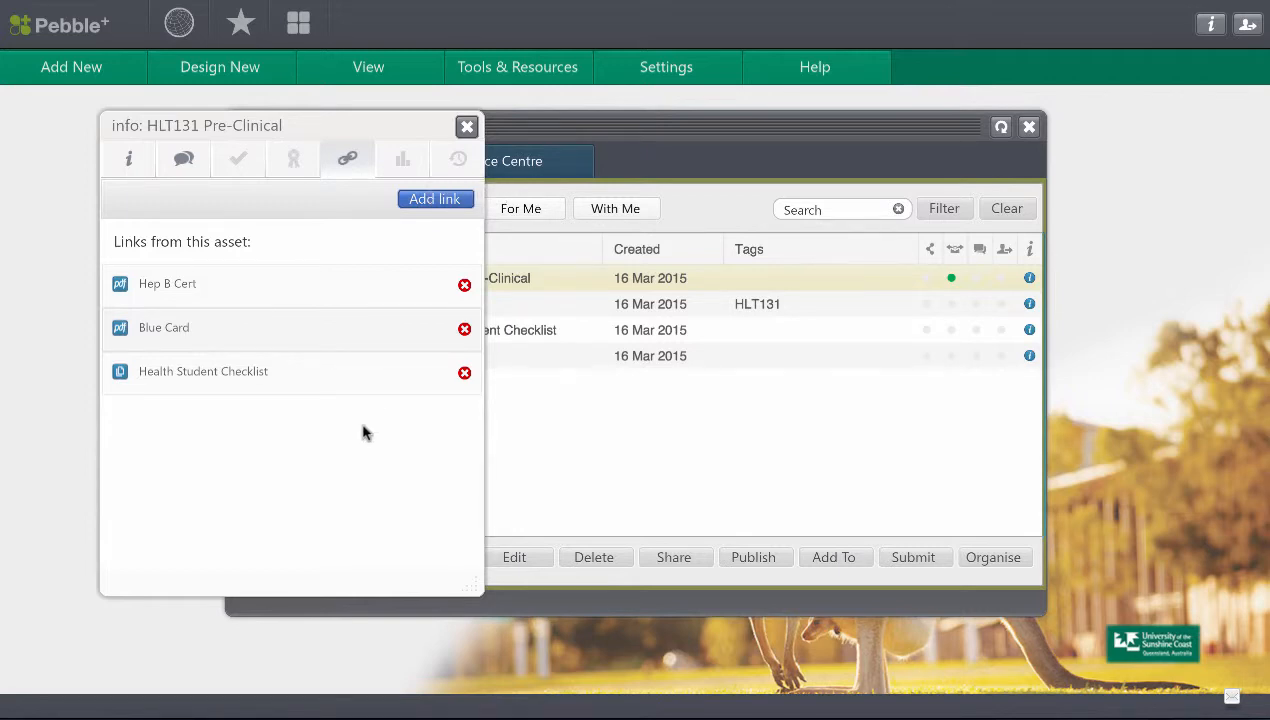
left_click(466, 126)
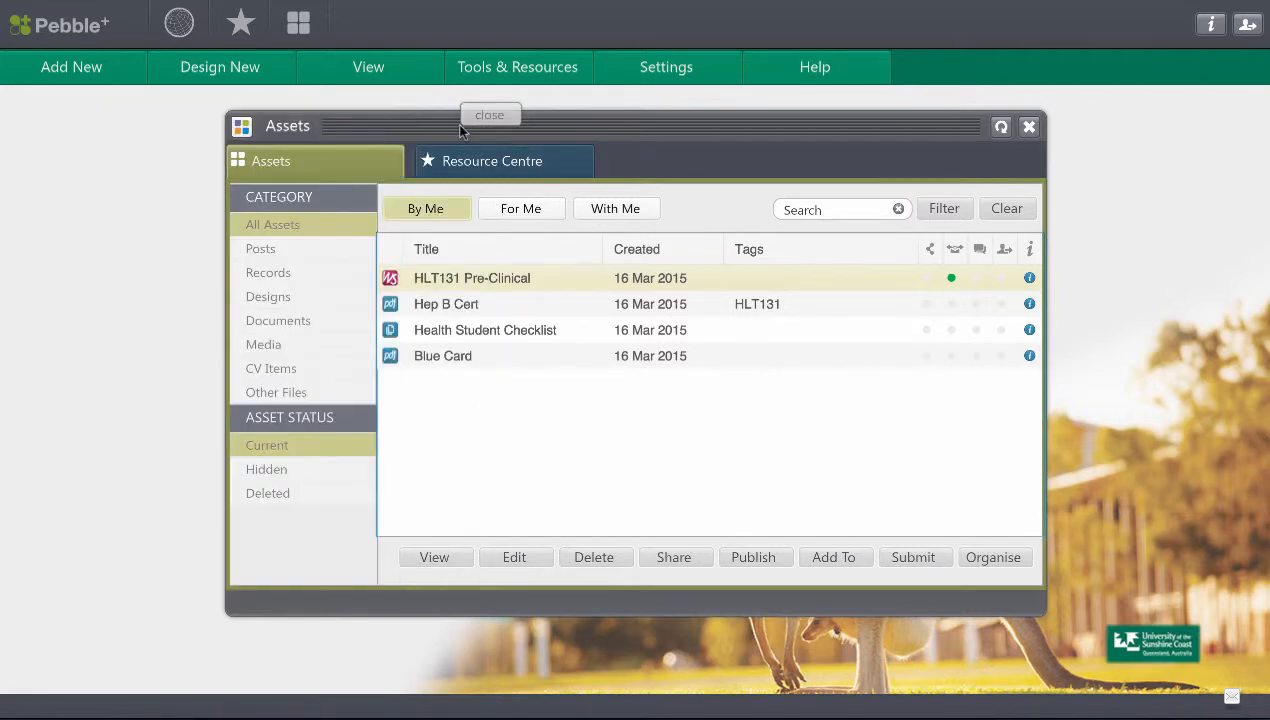